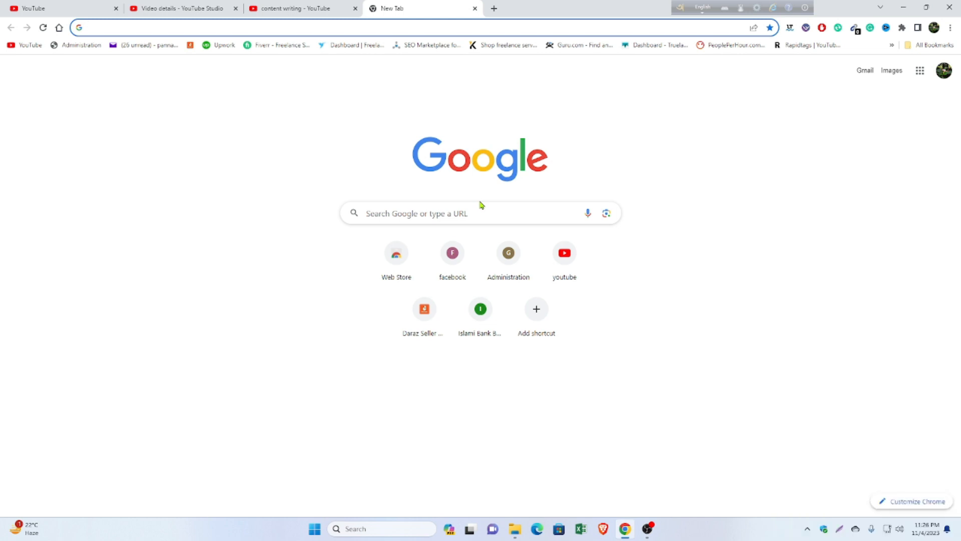
Open the Canva website from a Google search for "canva" and create a blank YouTube Thumbnail design.
click(454, 216)
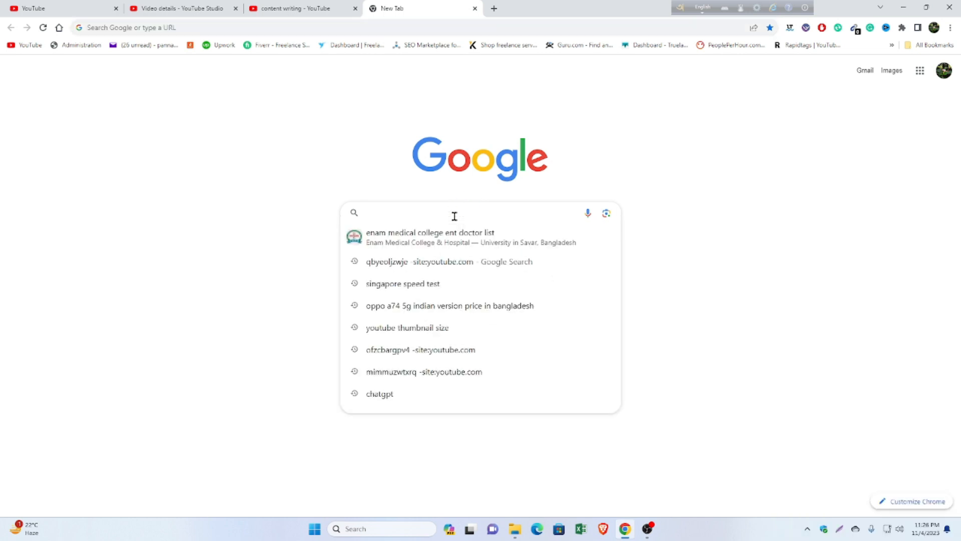
text(canva)
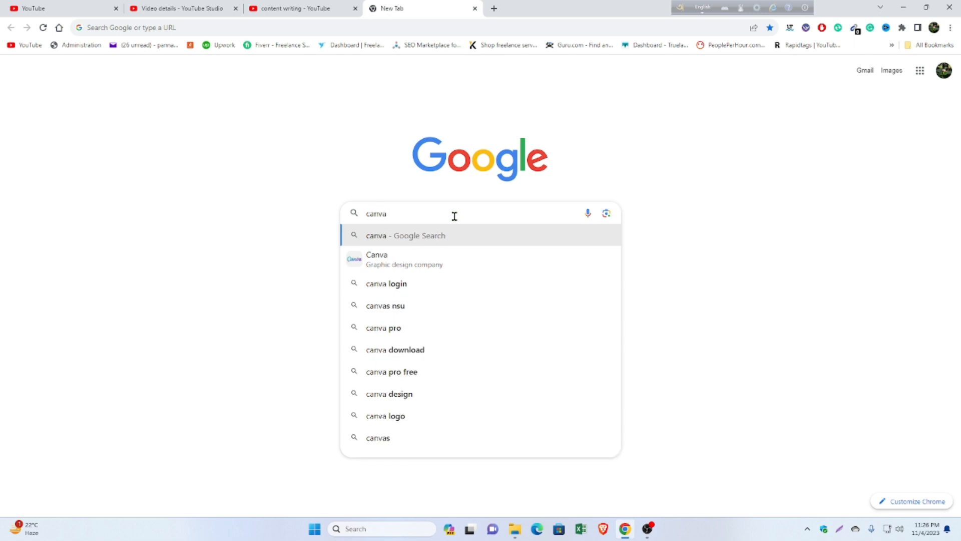
key(Return)
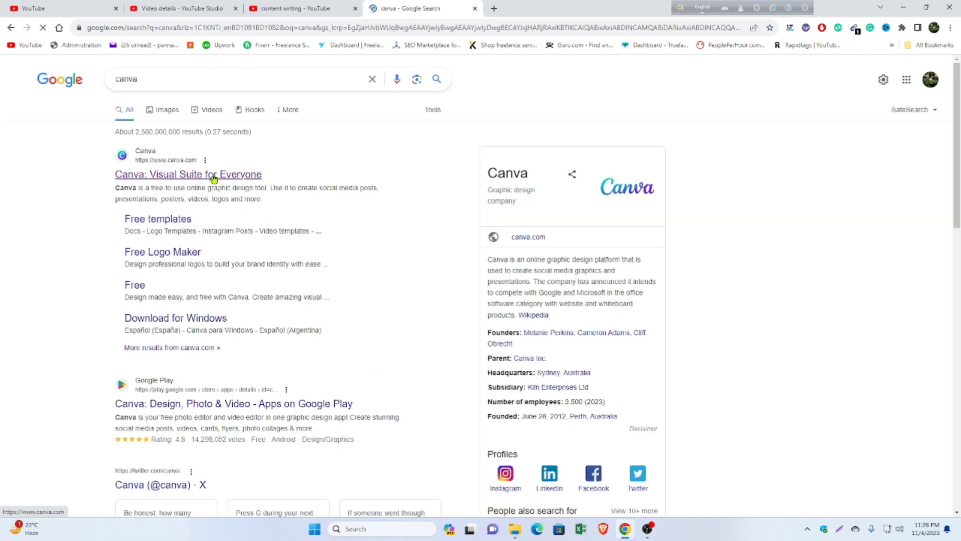
click(213, 175)
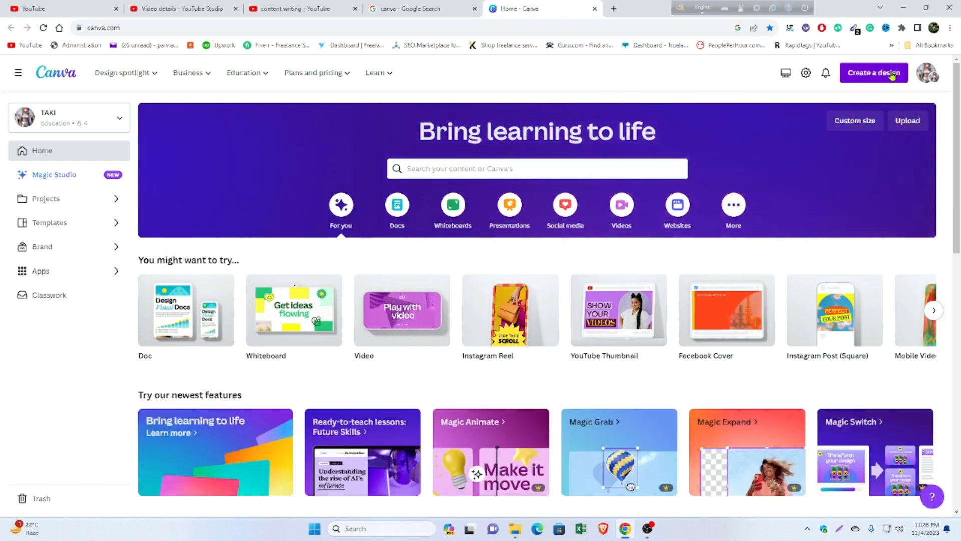
click(891, 75)
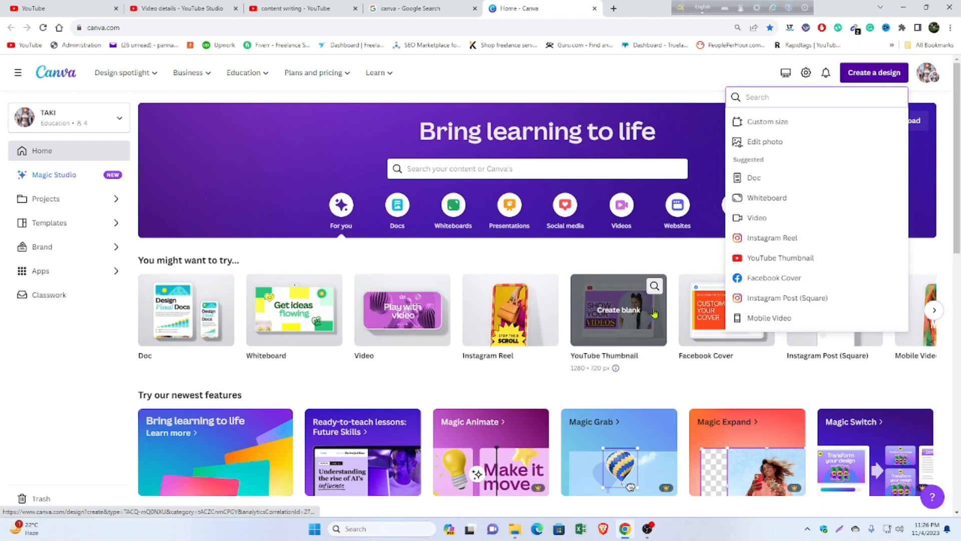
click(612, 315)
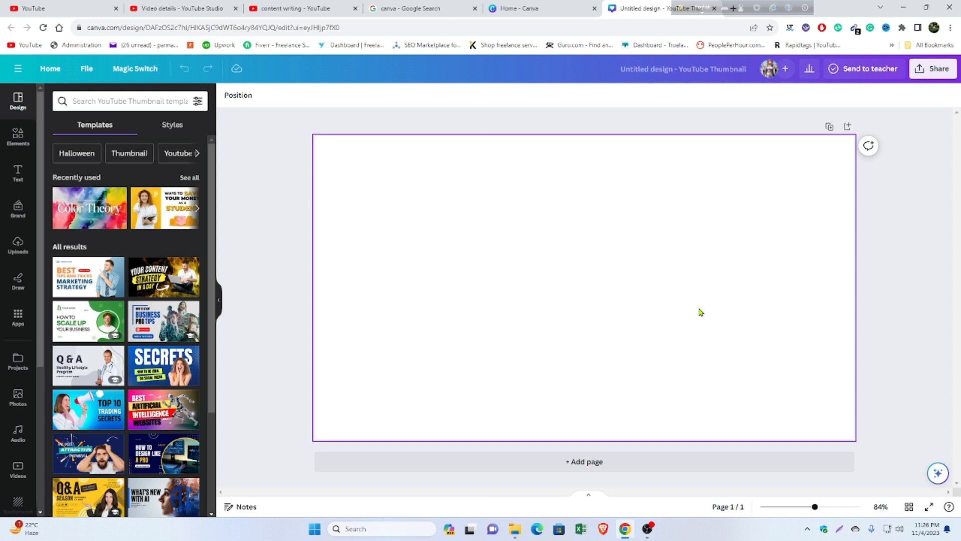
Review the video's existing thumbnail in the YouTube Studio video details, and return to the Canva design.
click(189, 8)
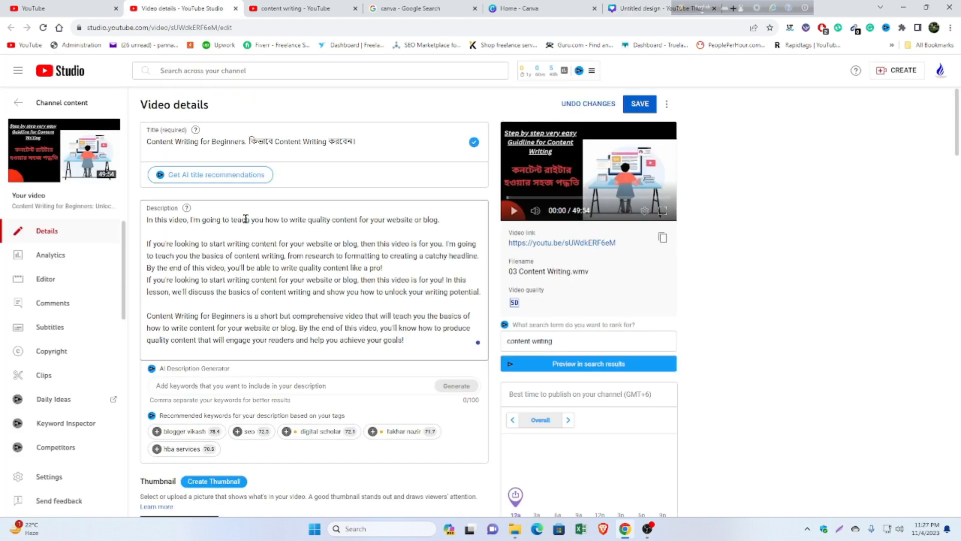
scroll(246, 219, down, 5)
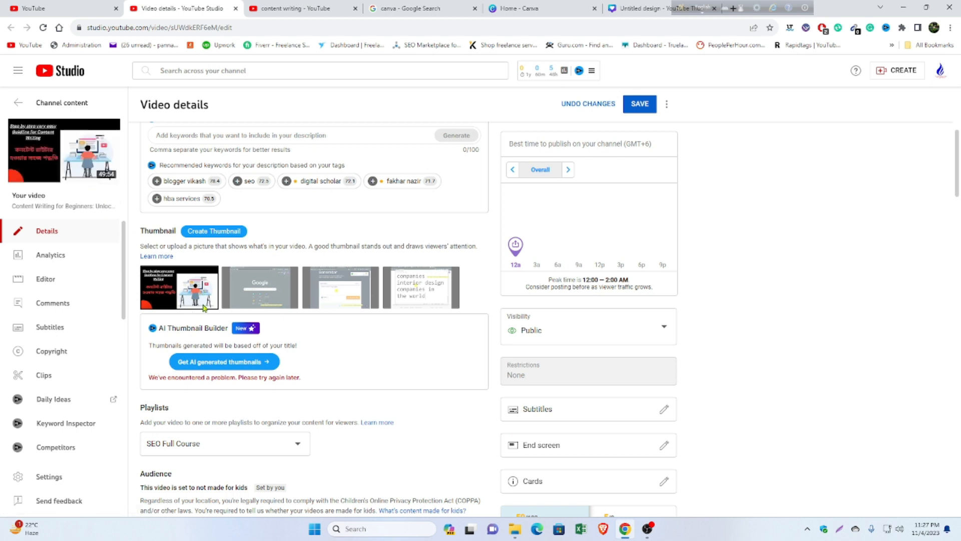
click(380, 131)
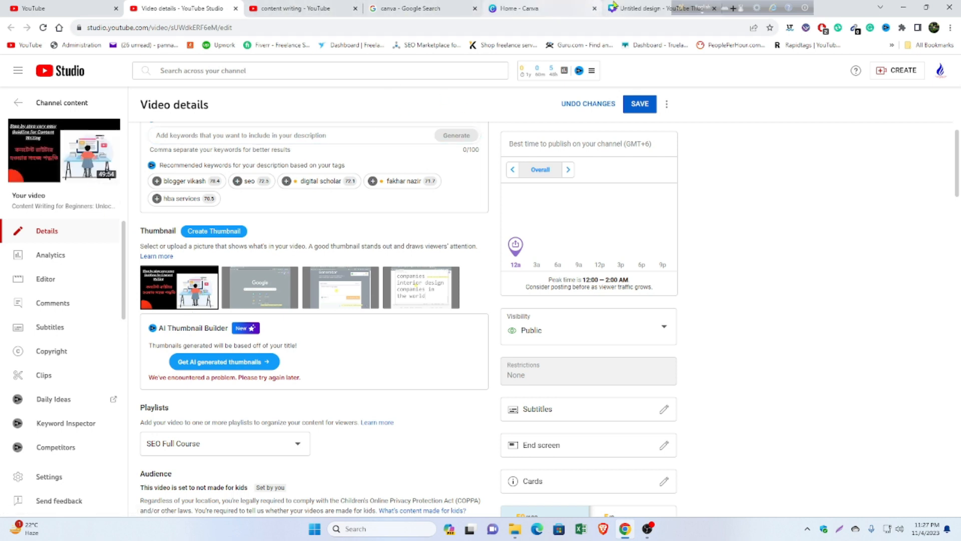
click(643, 6)
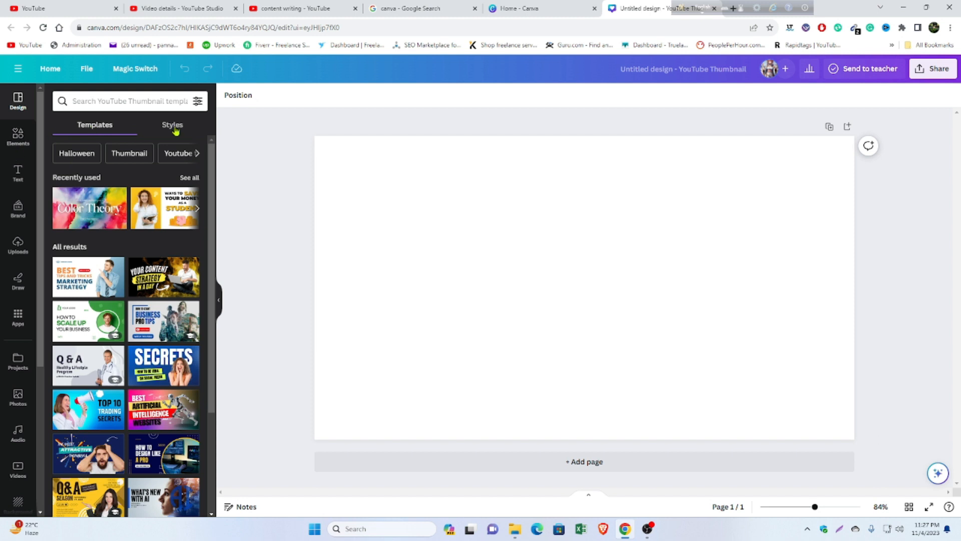
Set the page background to solid white from the default colors.
click(392, 209)
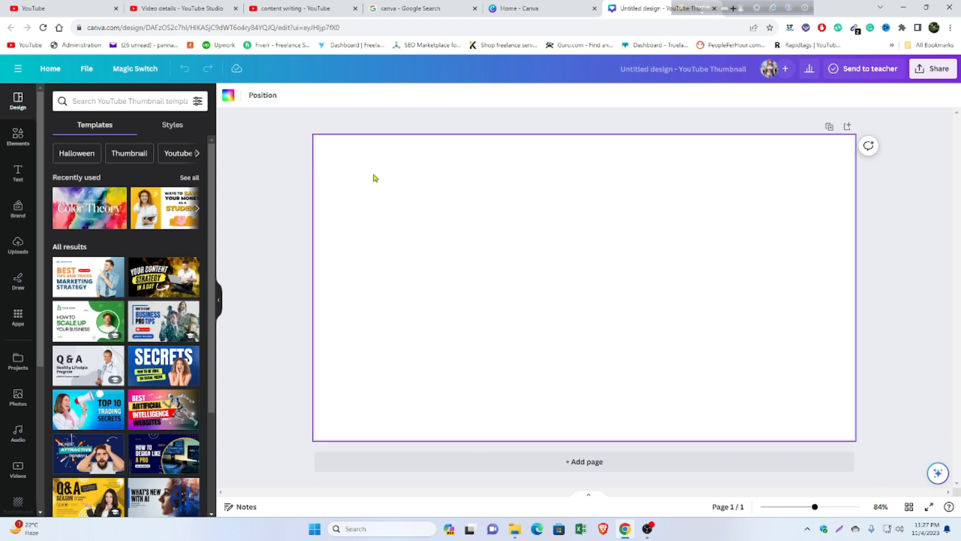
click(229, 95)
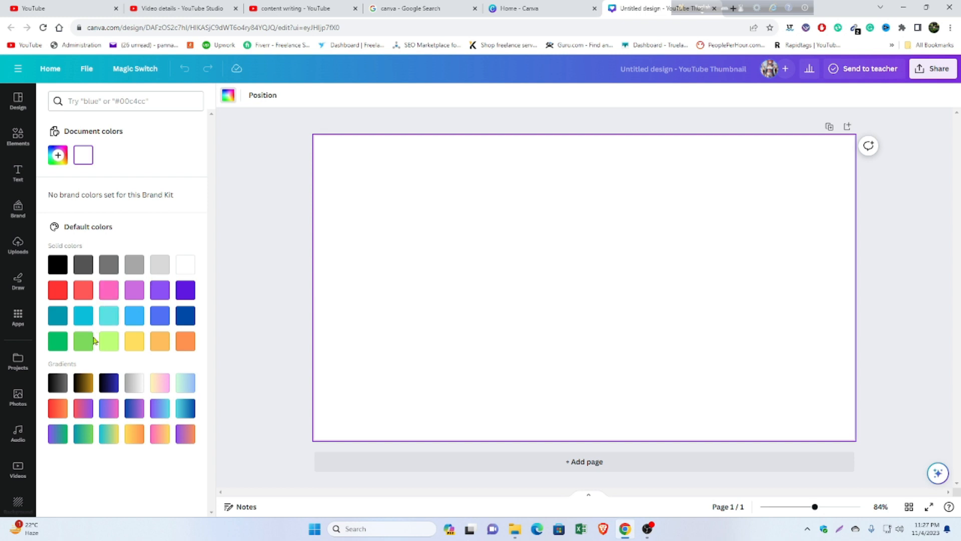
click(186, 265)
click(257, 164)
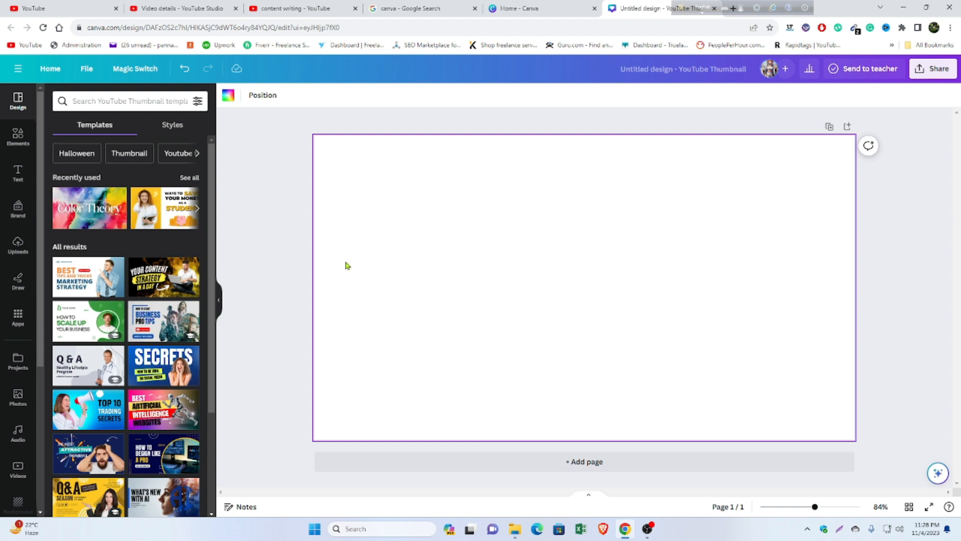
Upload the hq720 image from the Downloads folder to the design's uploads.
click(20, 248)
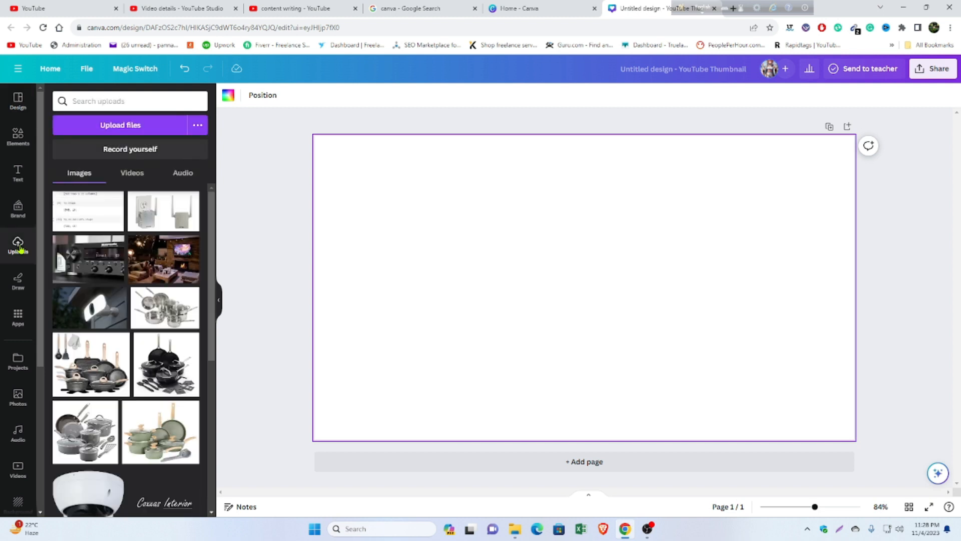
click(151, 125)
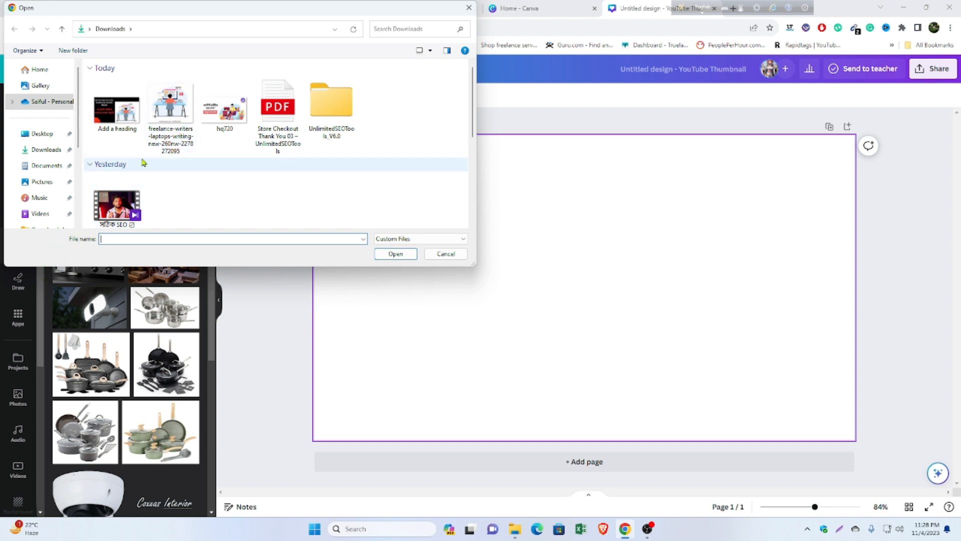
drag(142, 140, 237, 138)
click(231, 104)
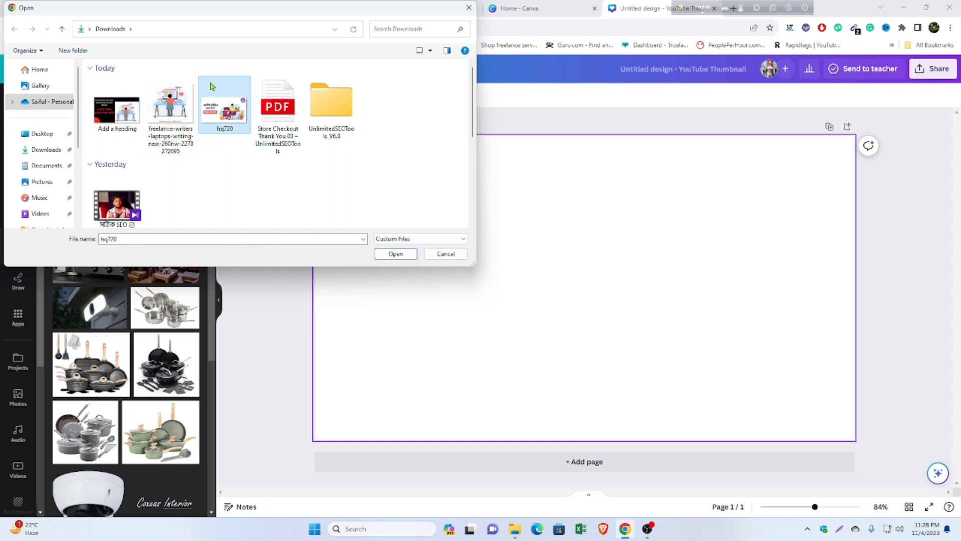
click(395, 253)
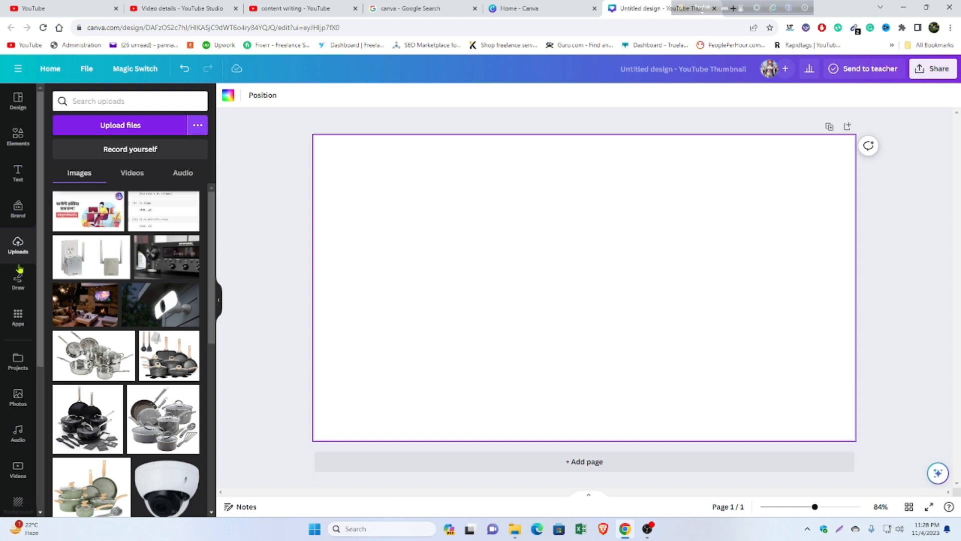
Place the uploaded thumbnail image with the Bengali text on the page and delete it from the page.
click(107, 214)
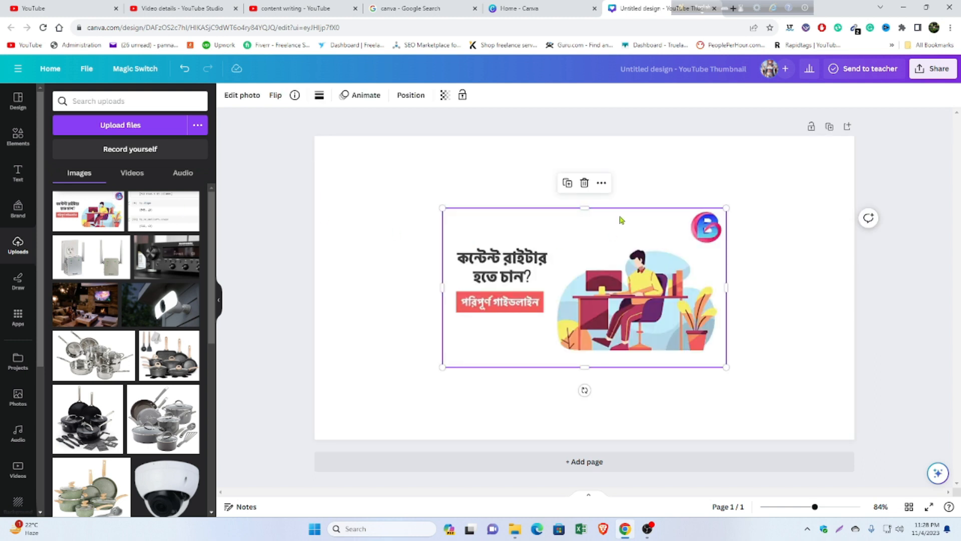
click(586, 183)
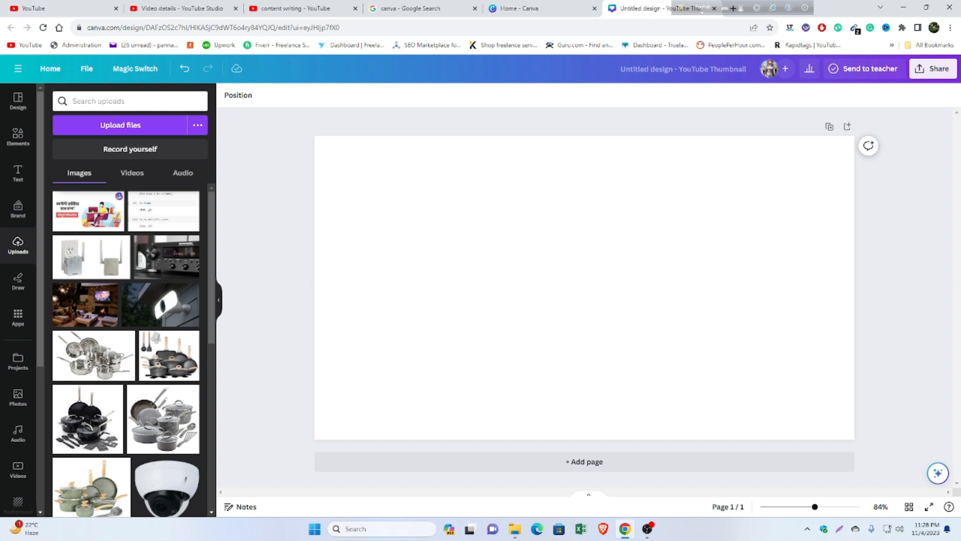
Examine the hq720 images in the Downloads and Pictures folders in File Explorer, and return to the Canva design.
mouse_move(510, 534)
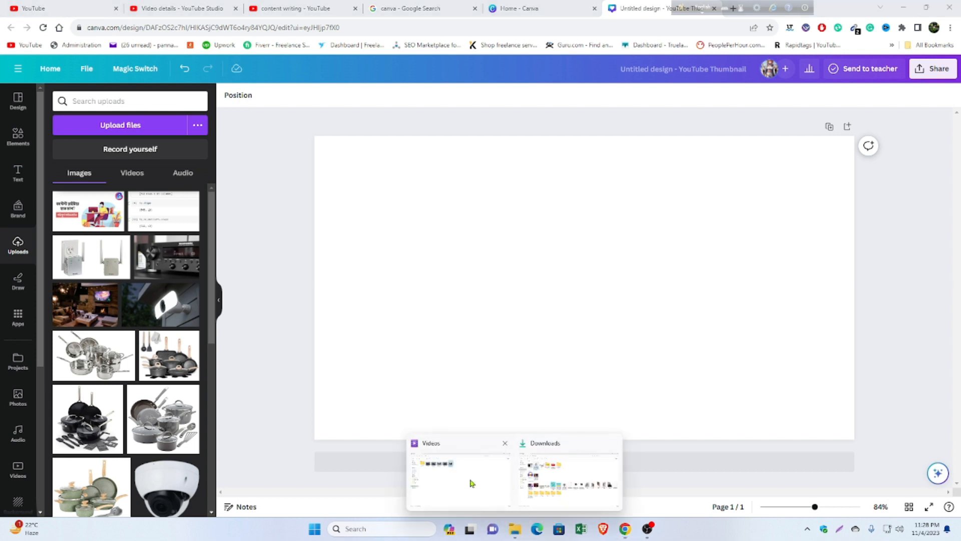
click(559, 484)
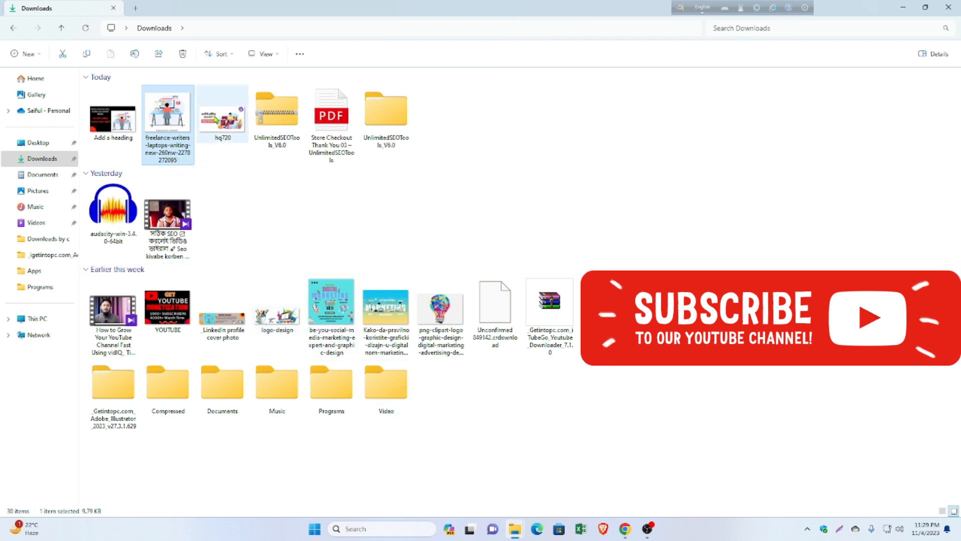
double_click(215, 119)
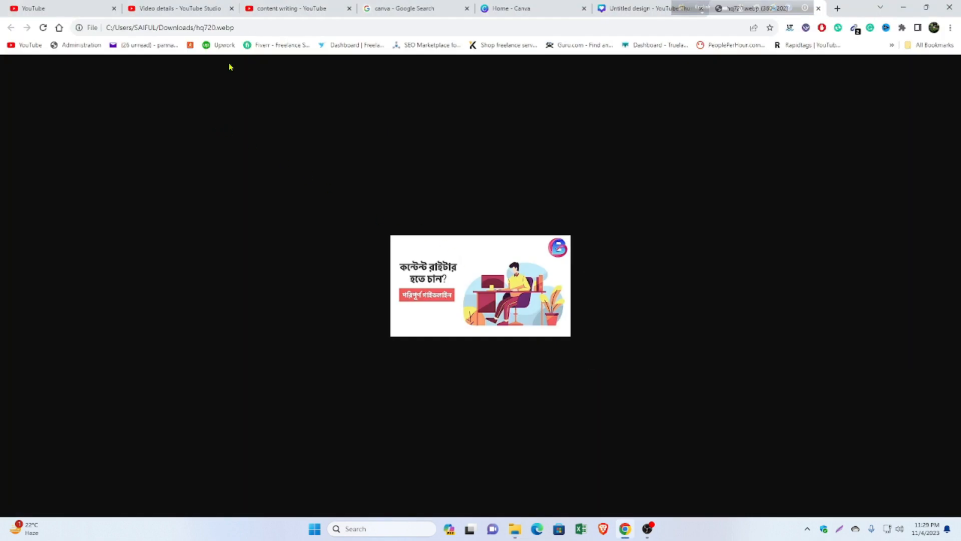
click(80, 8)
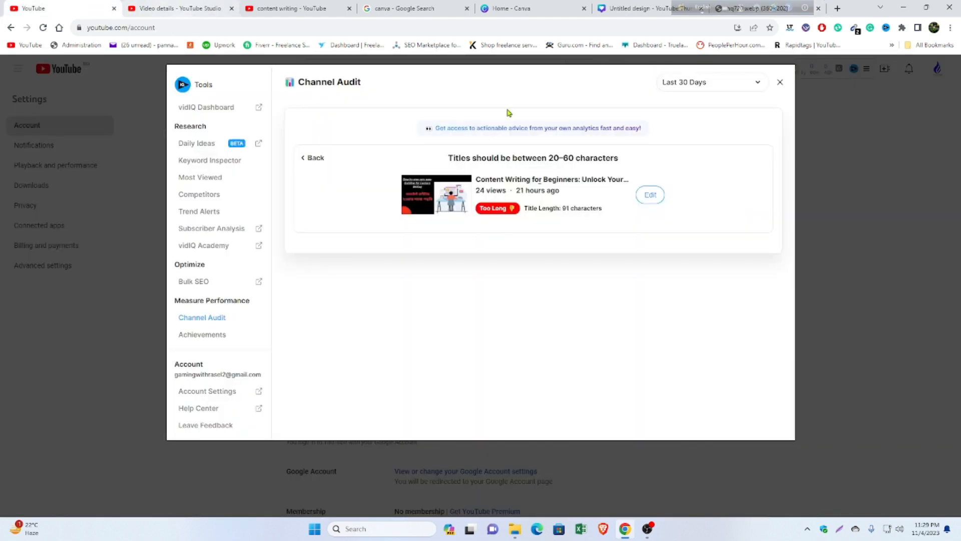
click(175, 8)
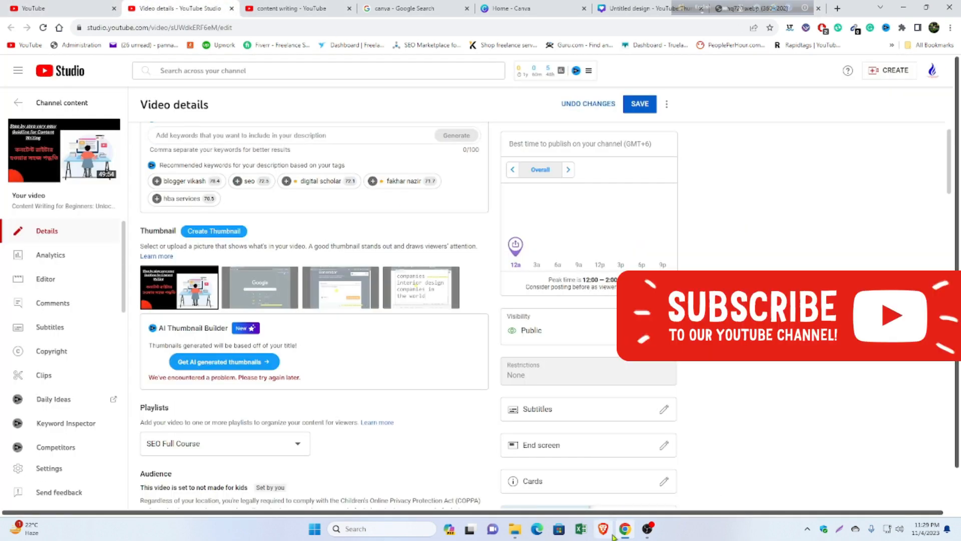
click(638, 8)
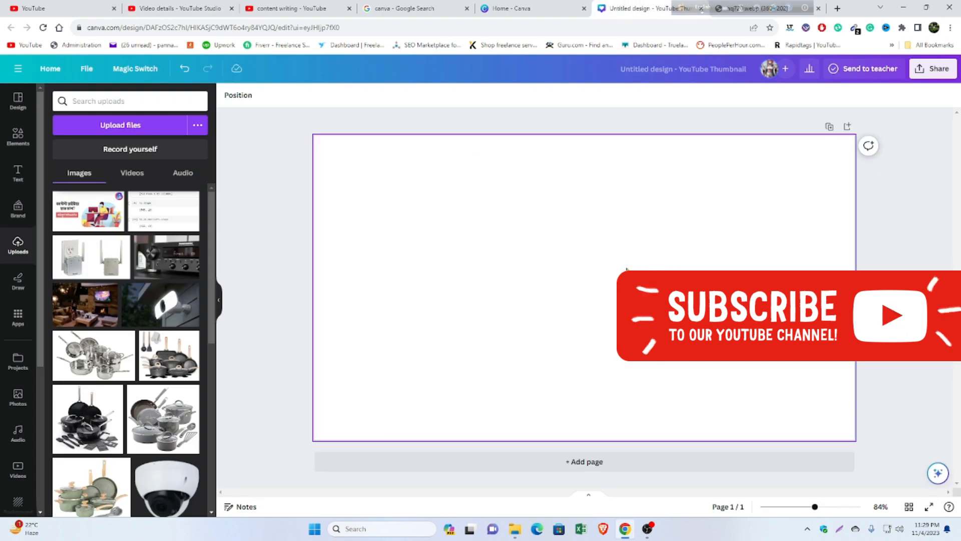
click(514, 532)
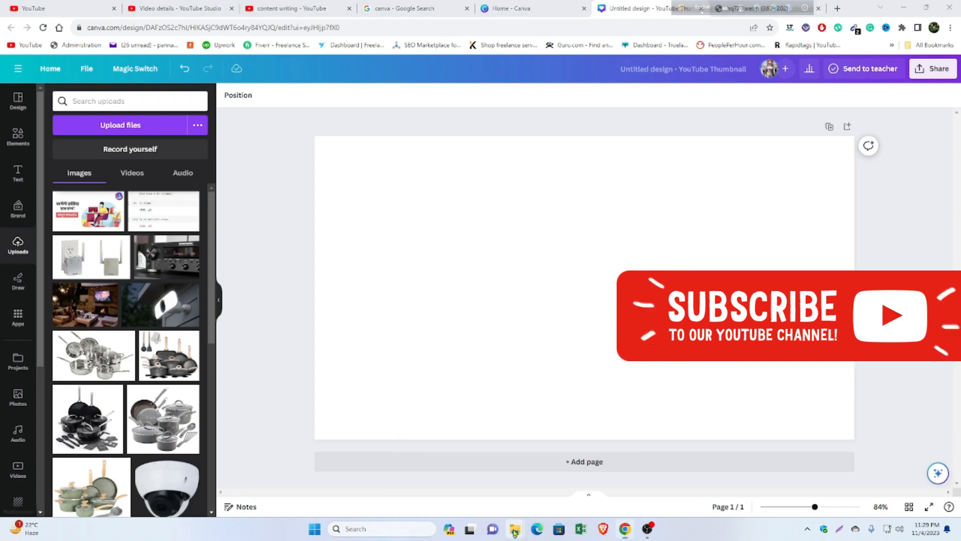
click(566, 476)
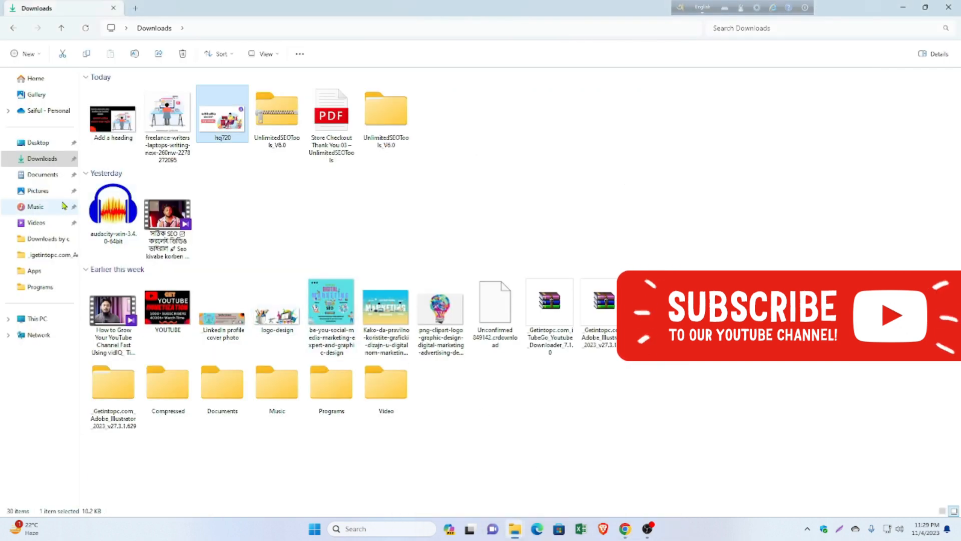
click(51, 191)
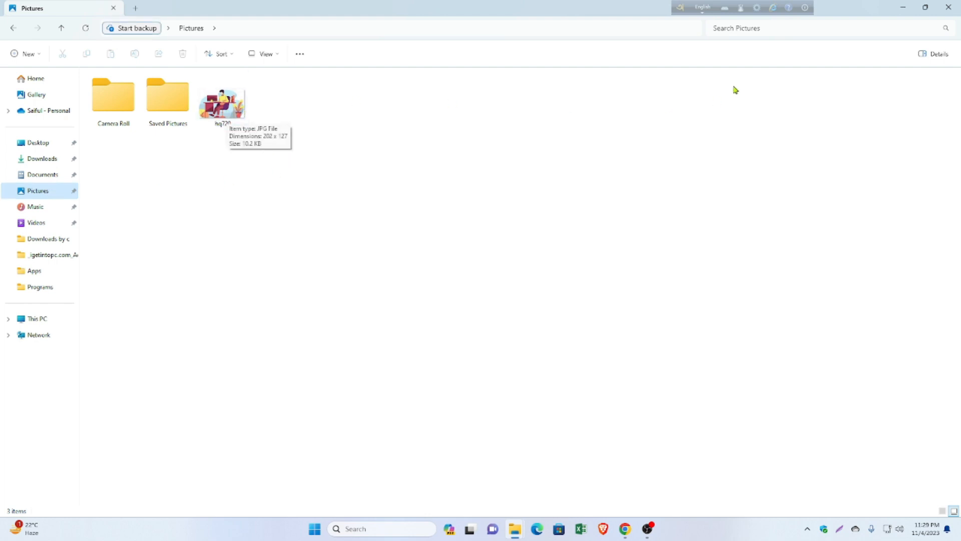
click(904, 8)
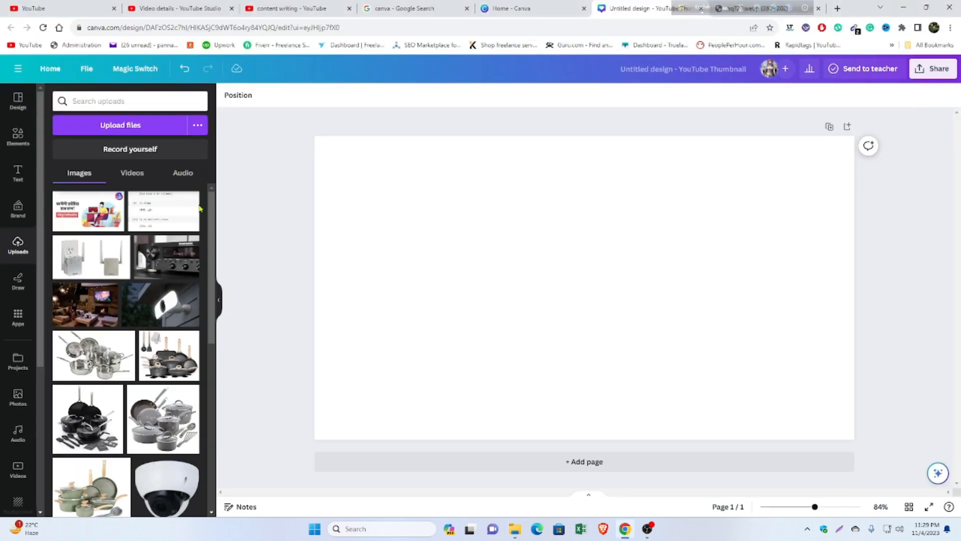
Upload the hq720 illustration from the Pictures folder to the design's uploads.
click(144, 125)
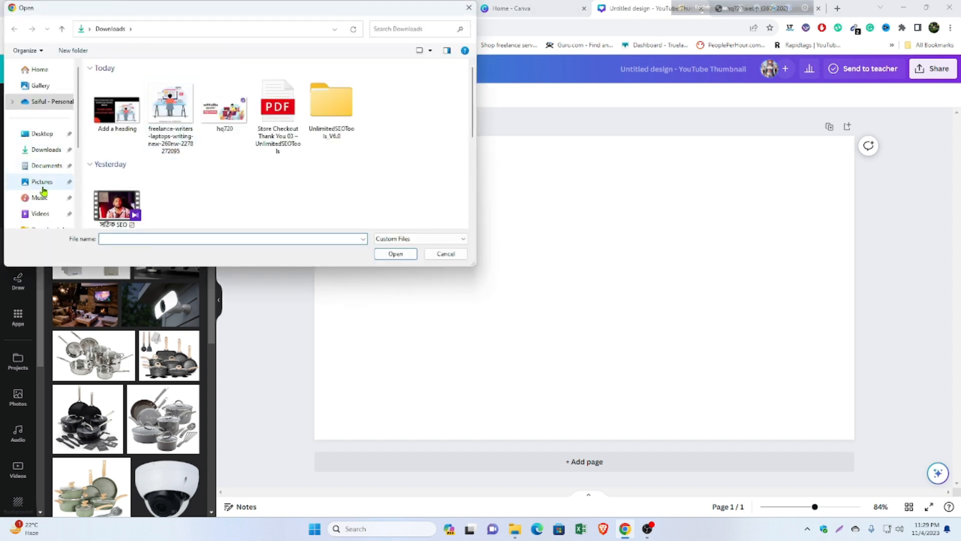
scroll(44, 176, down, 2)
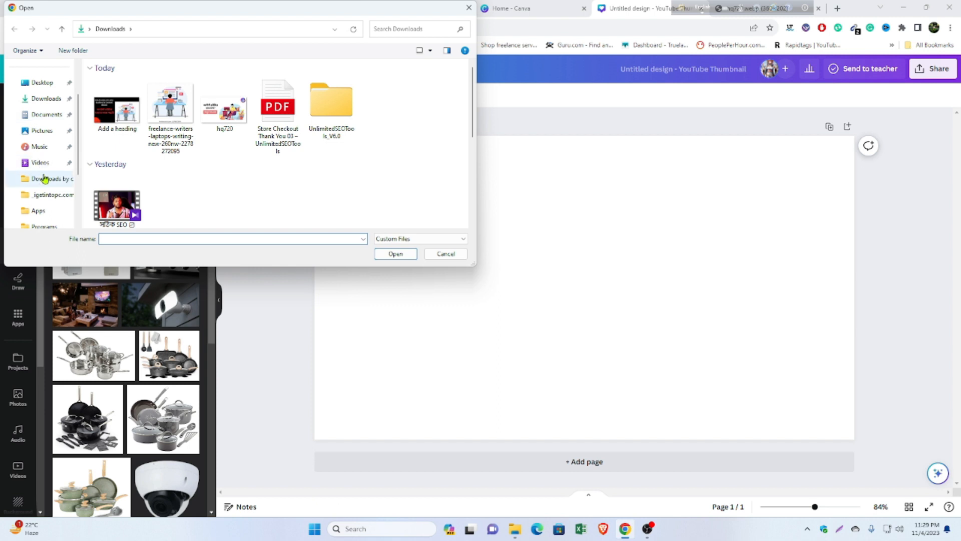
click(43, 132)
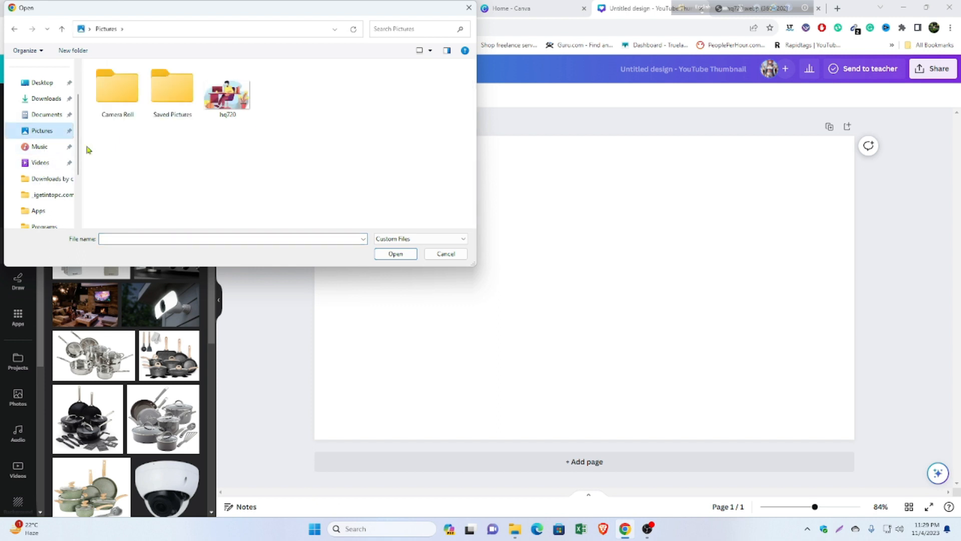
click(226, 95)
click(387, 255)
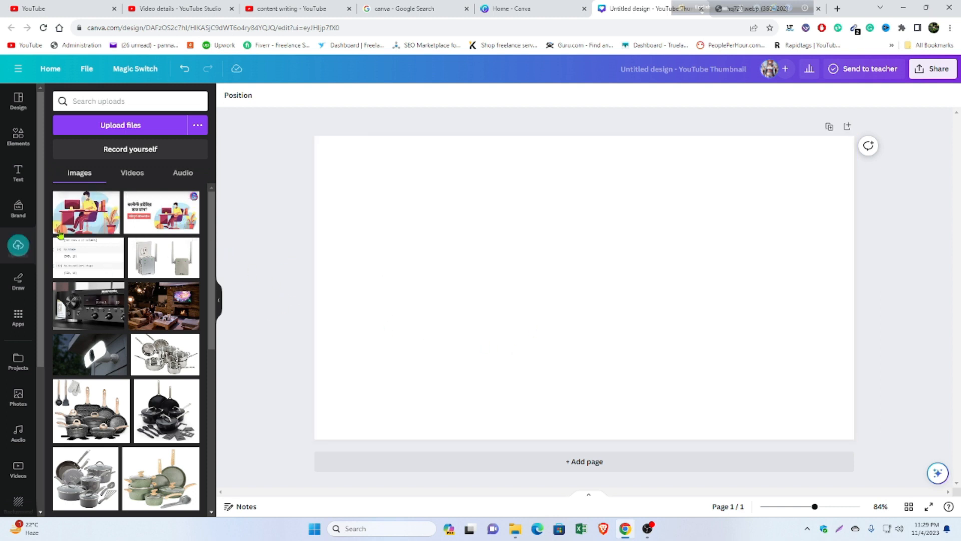
Place the uploaded desk illustration on the page and move it against the page's right edge, vertically centred.
click(96, 219)
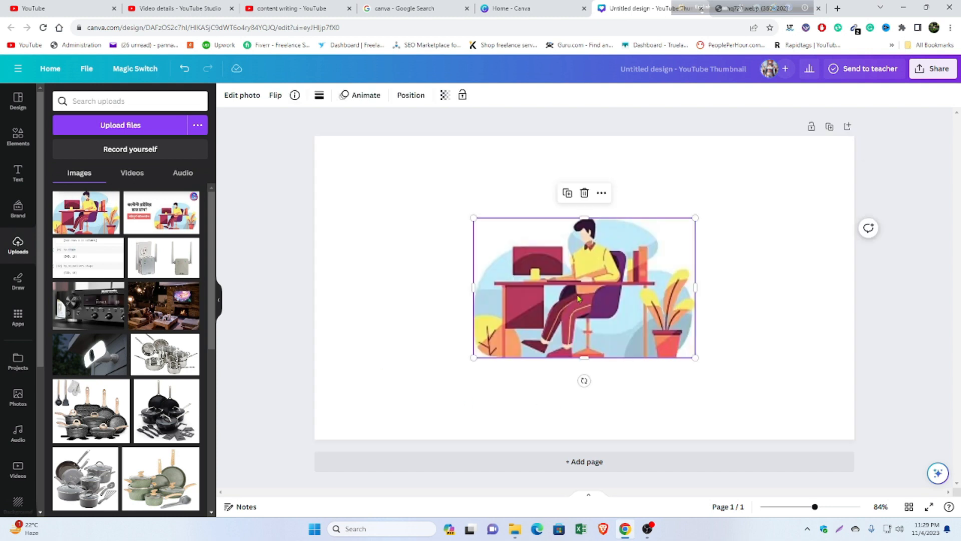
drag(582, 295, 743, 291)
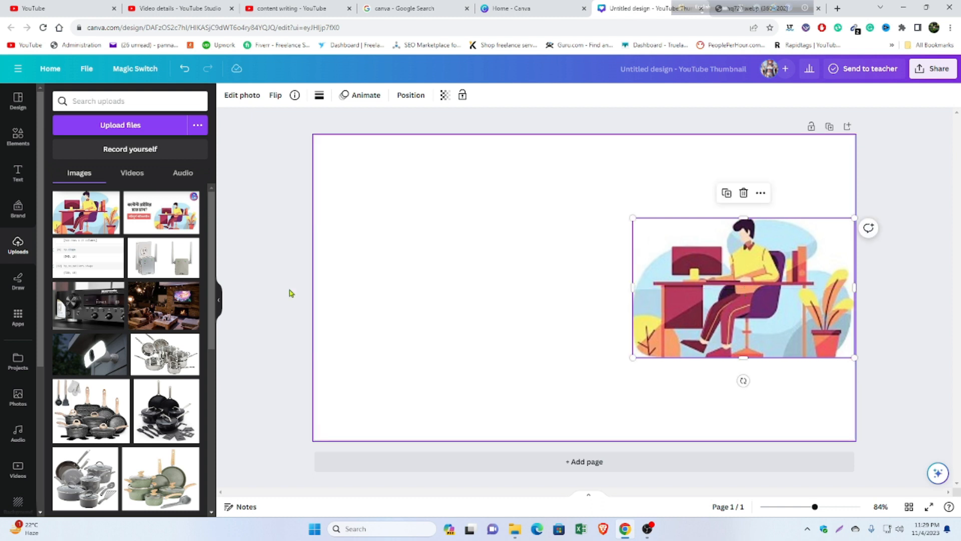
Look through the available YouTube Thumbnail design templates.
click(262, 240)
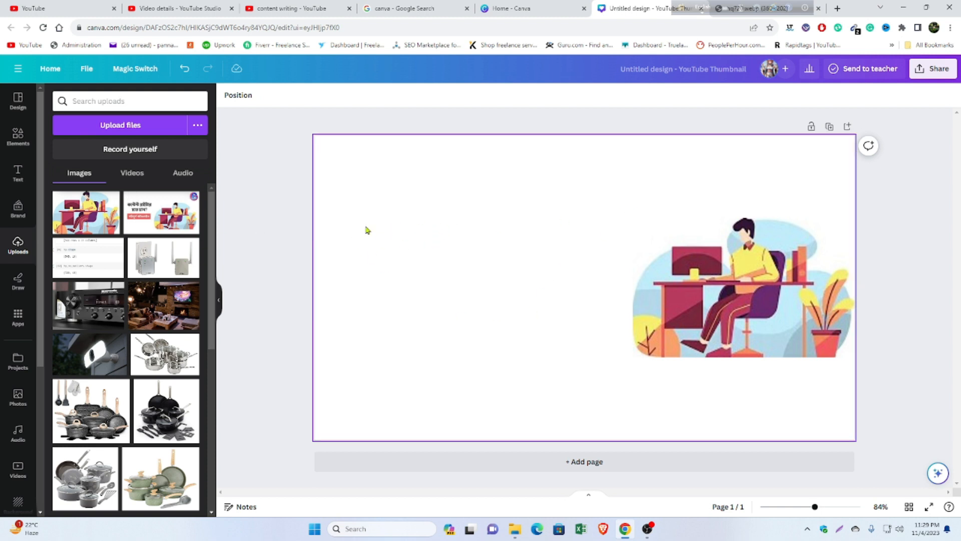
click(18, 107)
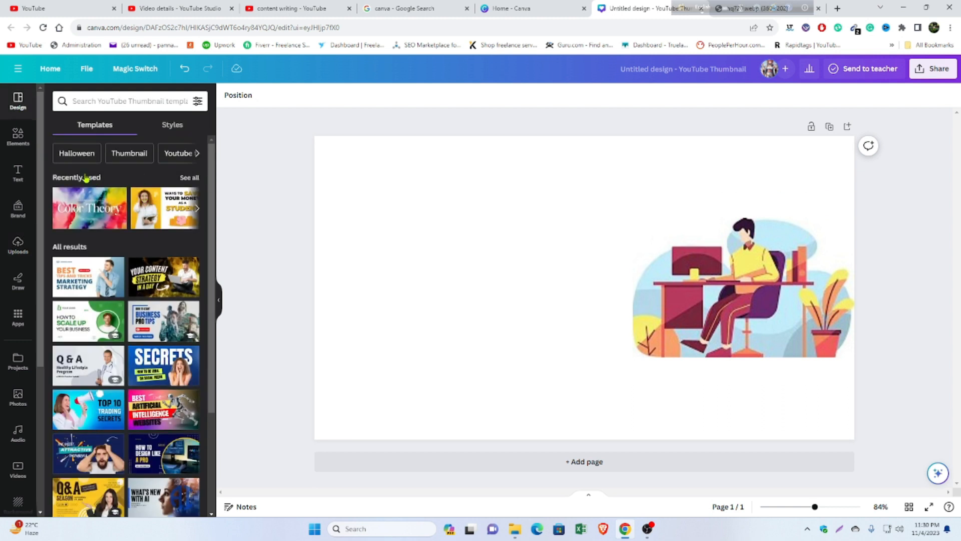
scroll(150, 241, down, 5)
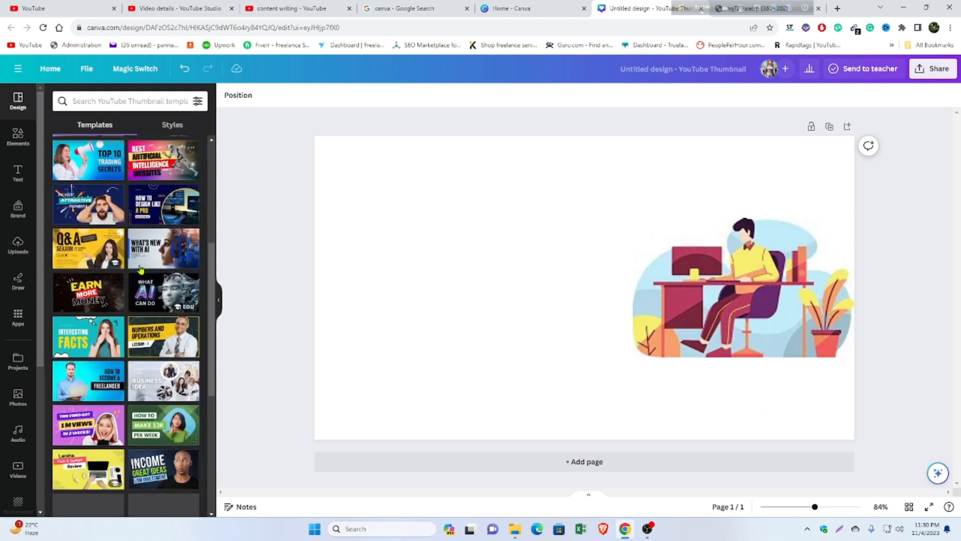
scroll(103, 253, up, 5)
Browse the elements library, place a square shape on the page and remove it from the page.
click(18, 135)
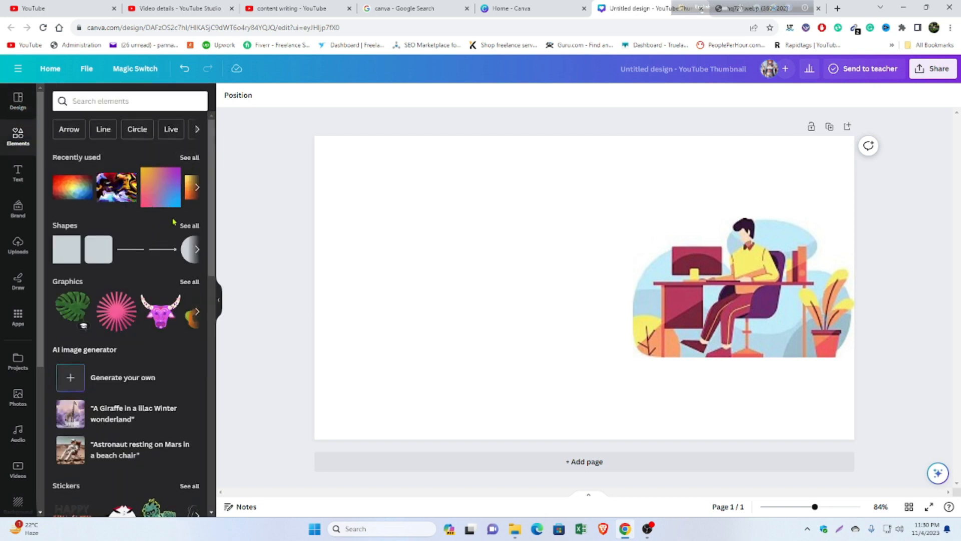
click(198, 186)
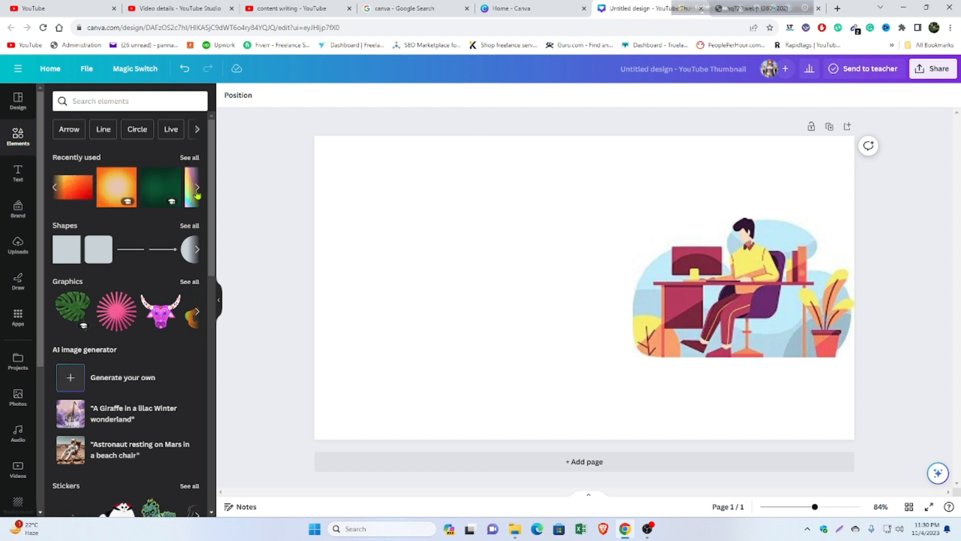
click(198, 250)
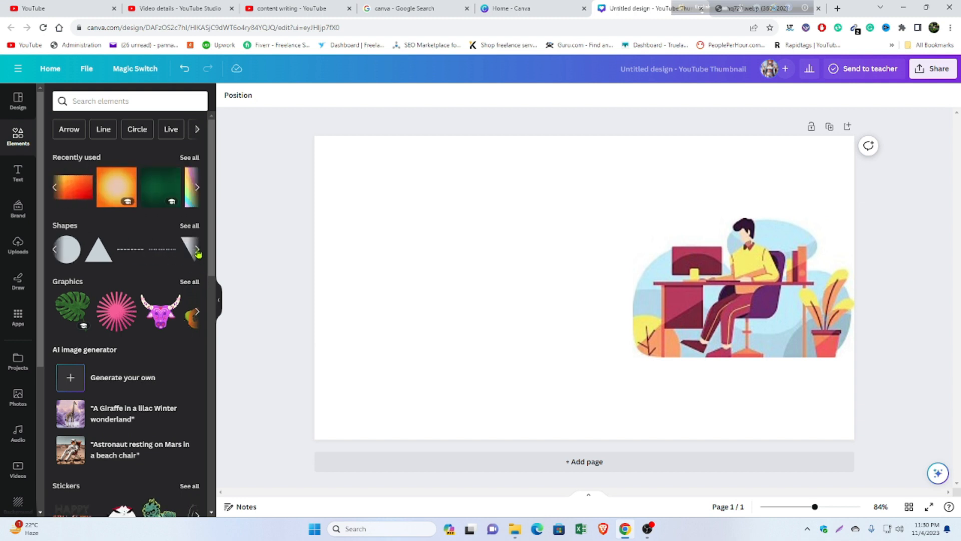
click(54, 250)
click(53, 250)
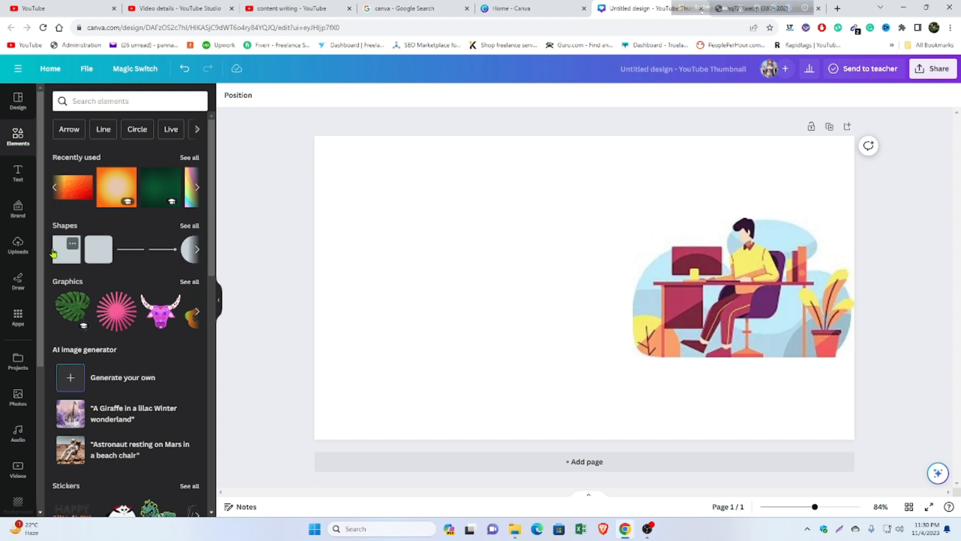
click(53, 253)
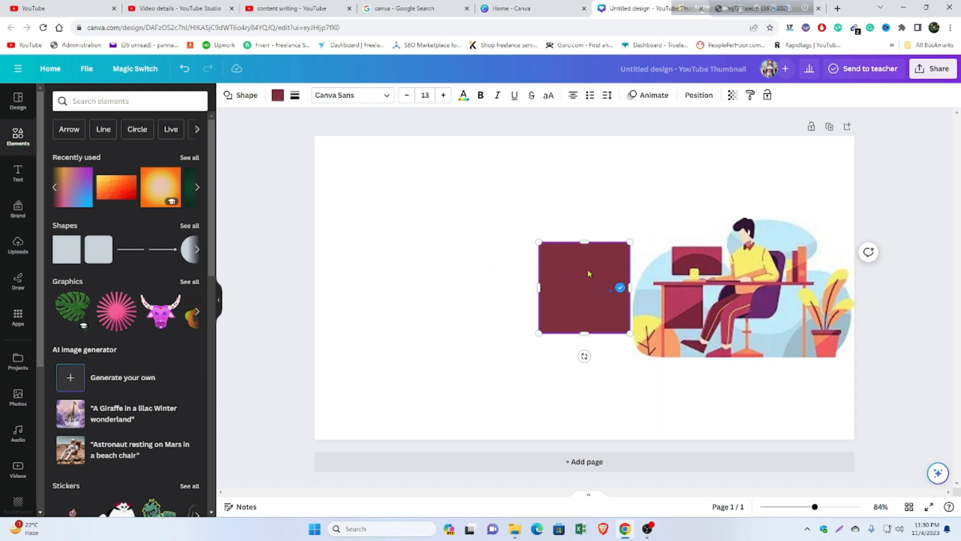
drag(585, 277, 285, 308)
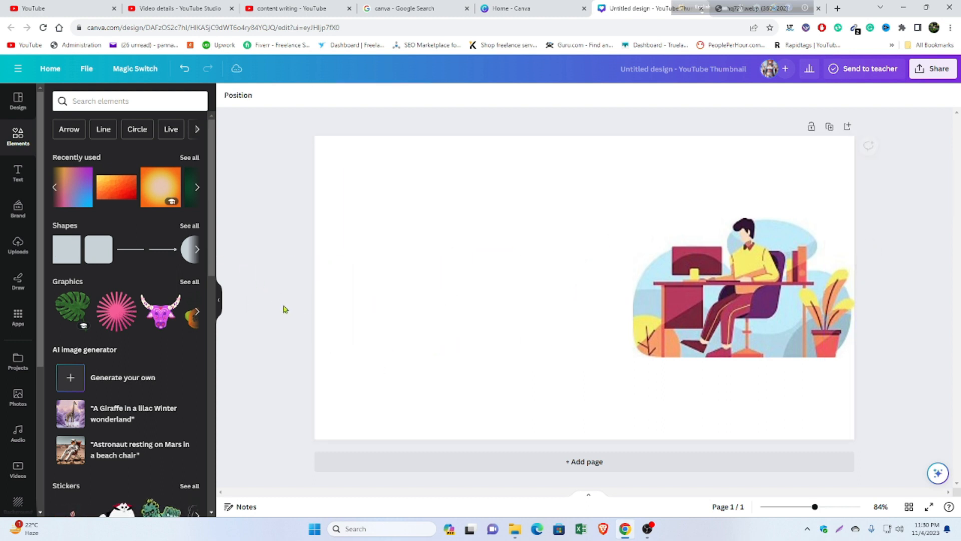
scroll(109, 347, down, 1)
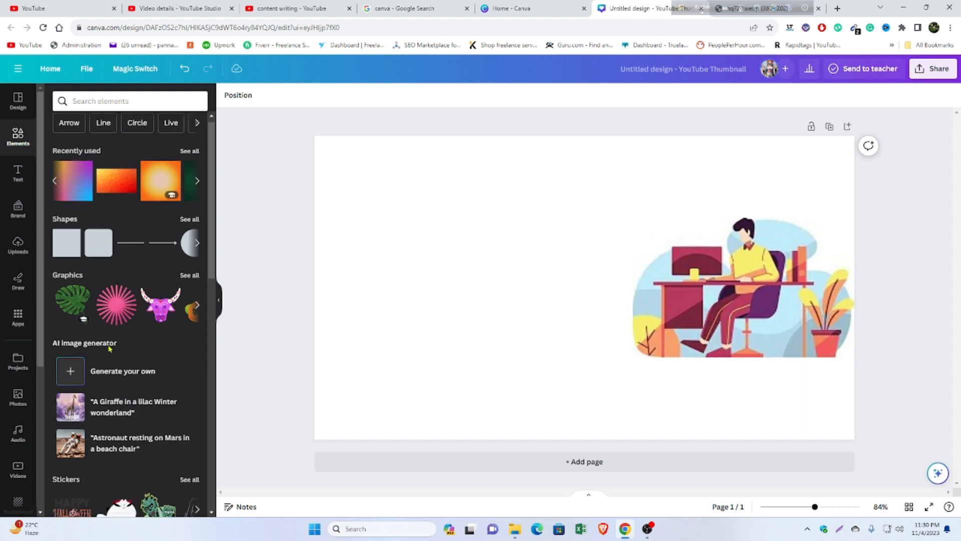
scroll(109, 348, down, 3)
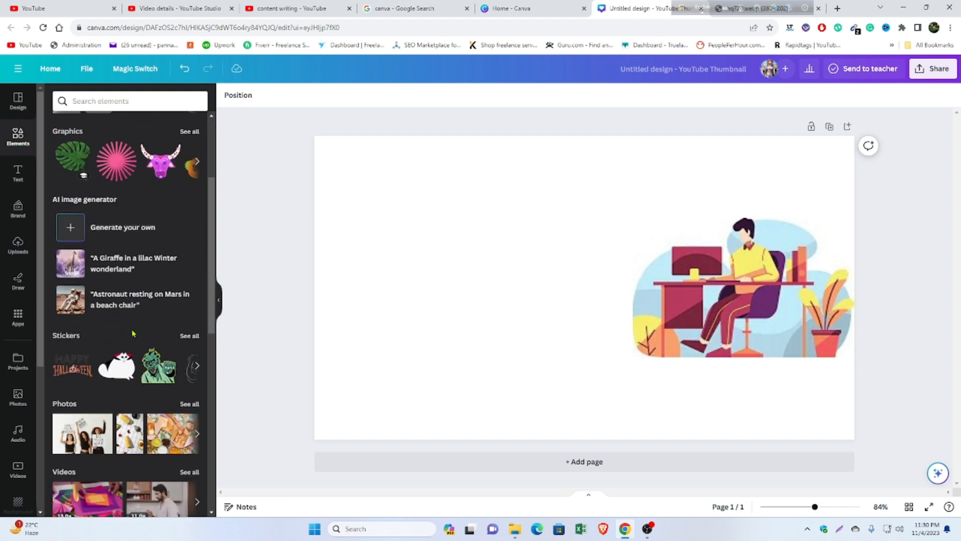
Add the "School Rules!" font combination to the page and move it to the page's upper-left area.
click(20, 175)
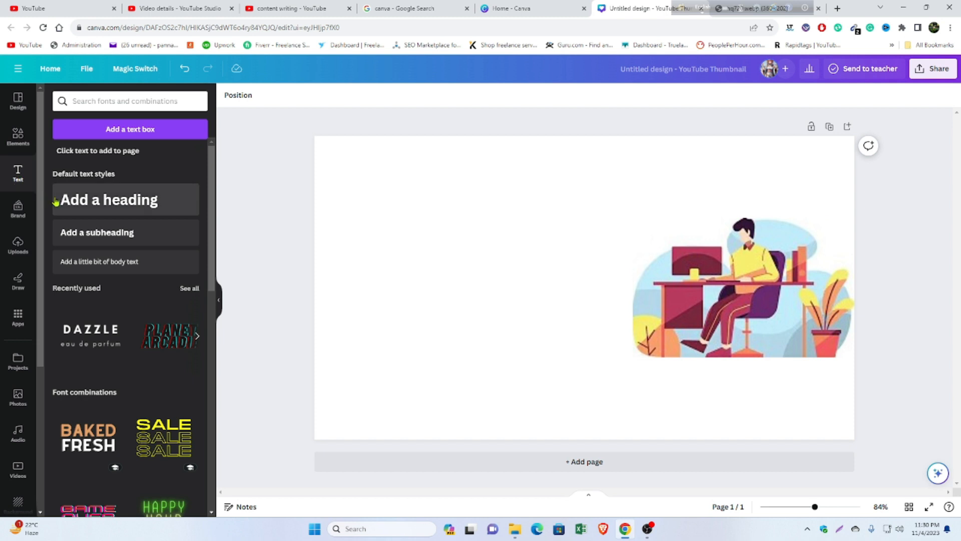
scroll(130, 295, down, 5)
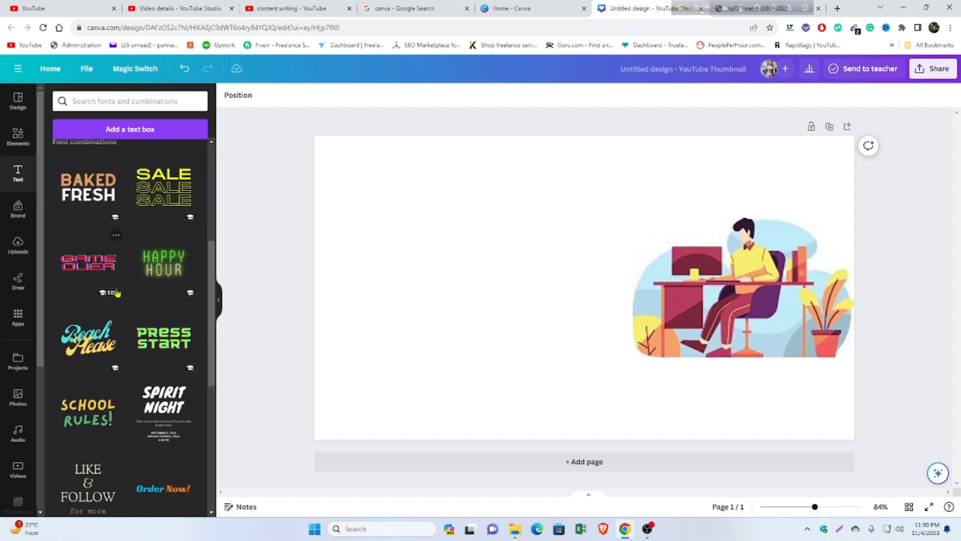
scroll(120, 292, down, 10)
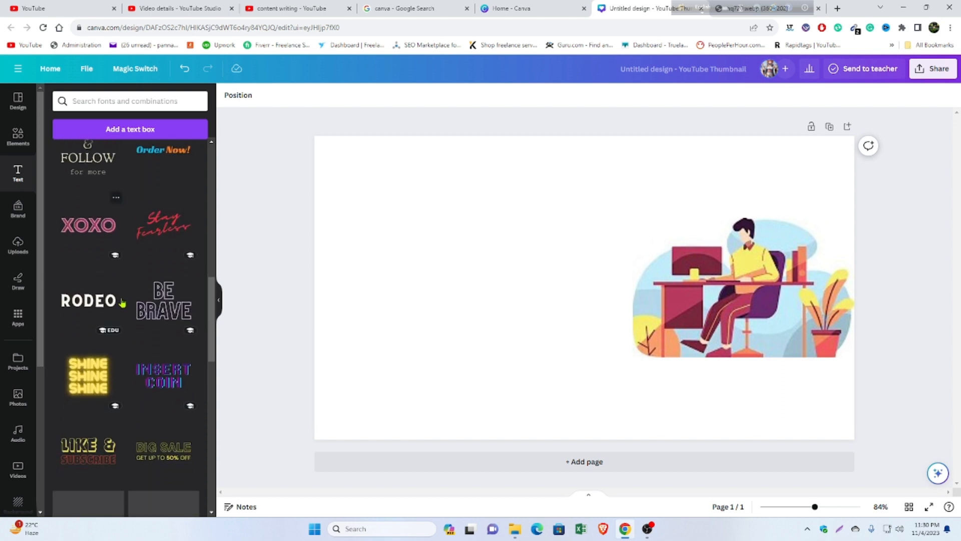
scroll(121, 305, down, 9)
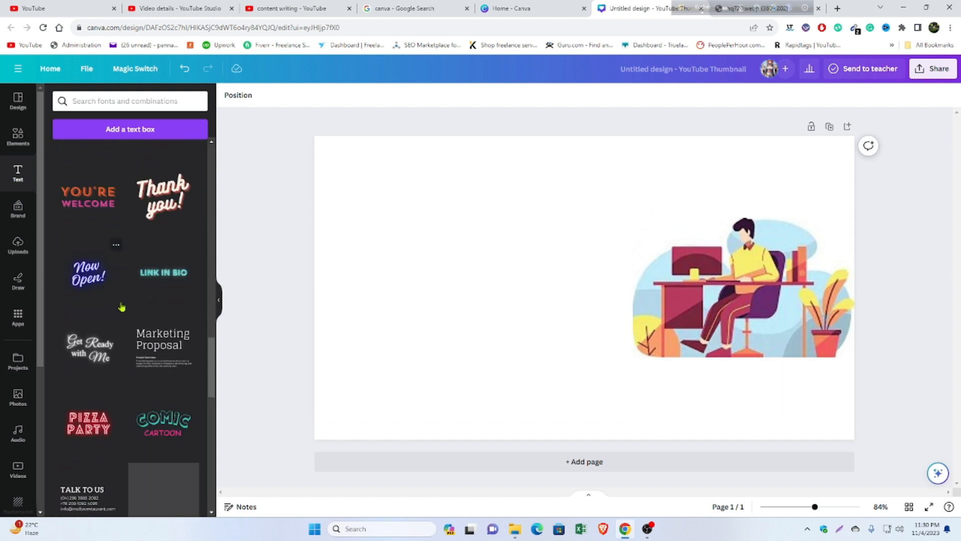
scroll(122, 307, up, 5)
scroll(121, 307, up, 12)
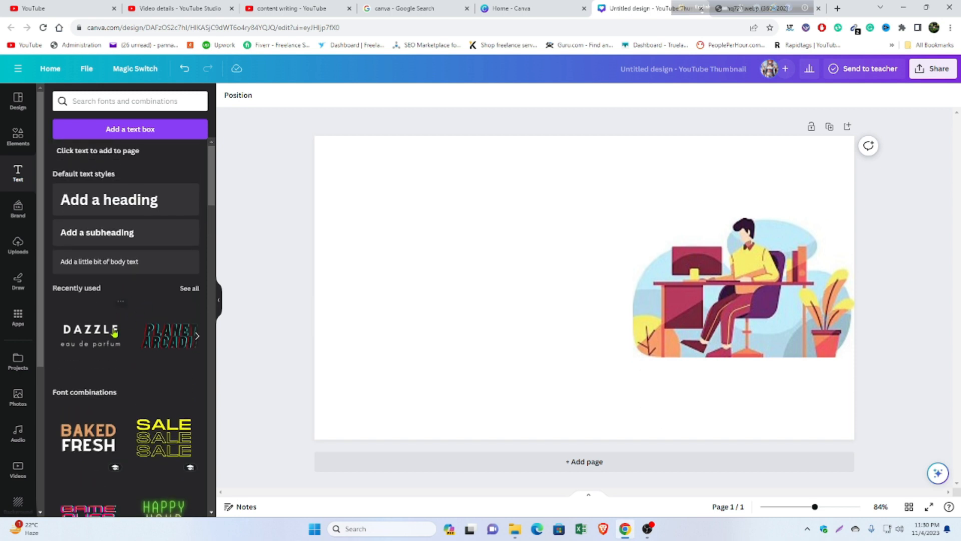
scroll(176, 356, down, 2)
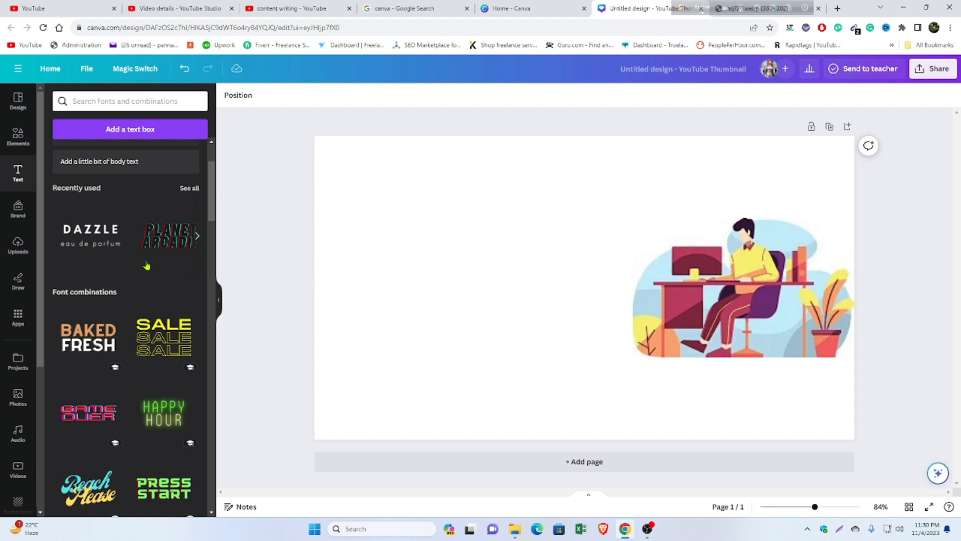
scroll(151, 275, down, 1)
scroll(131, 345, down, 2)
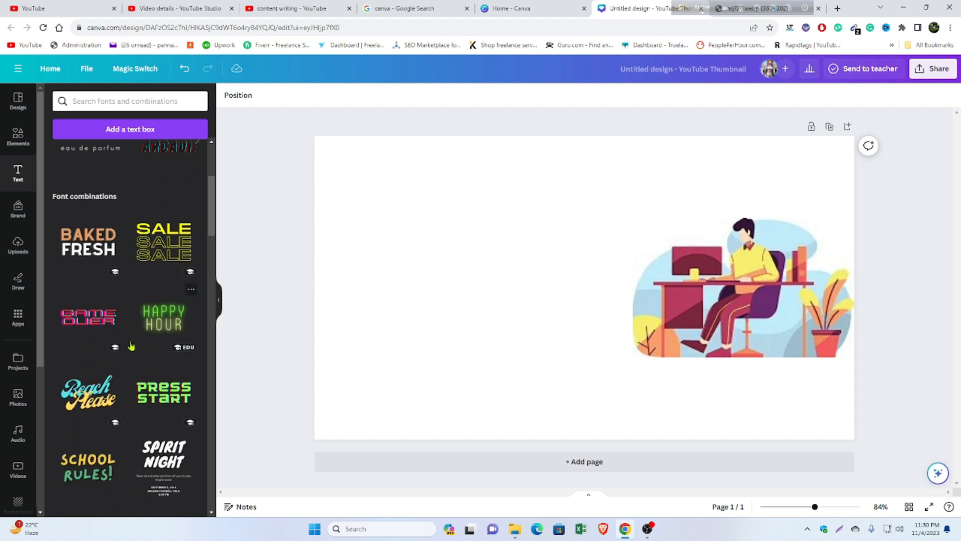
scroll(130, 345, down, 1)
scroll(132, 341, down, 2)
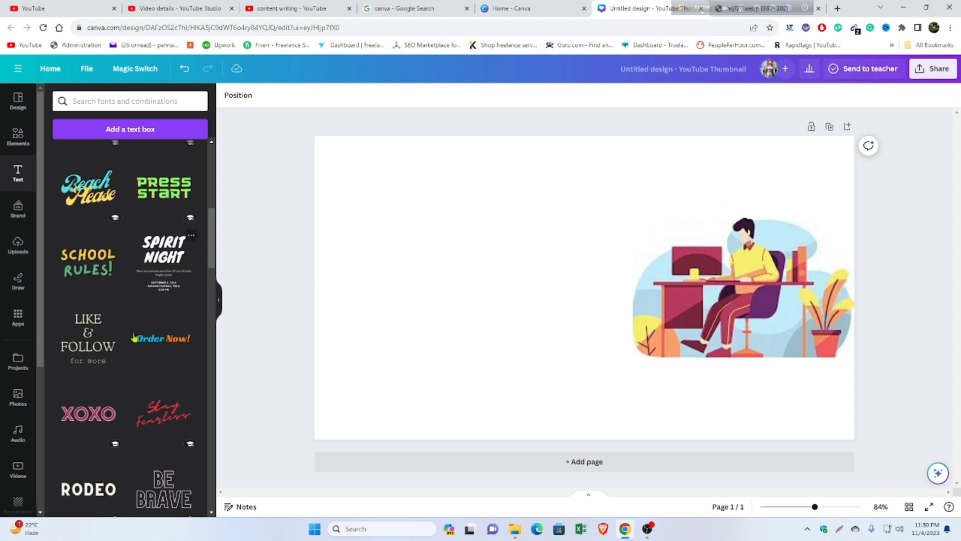
click(103, 271)
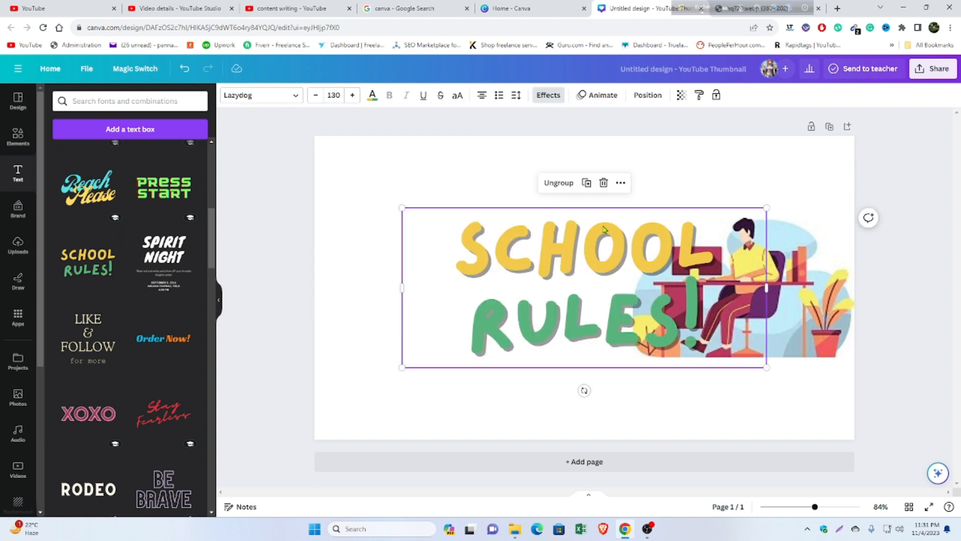
drag(592, 228, 514, 176)
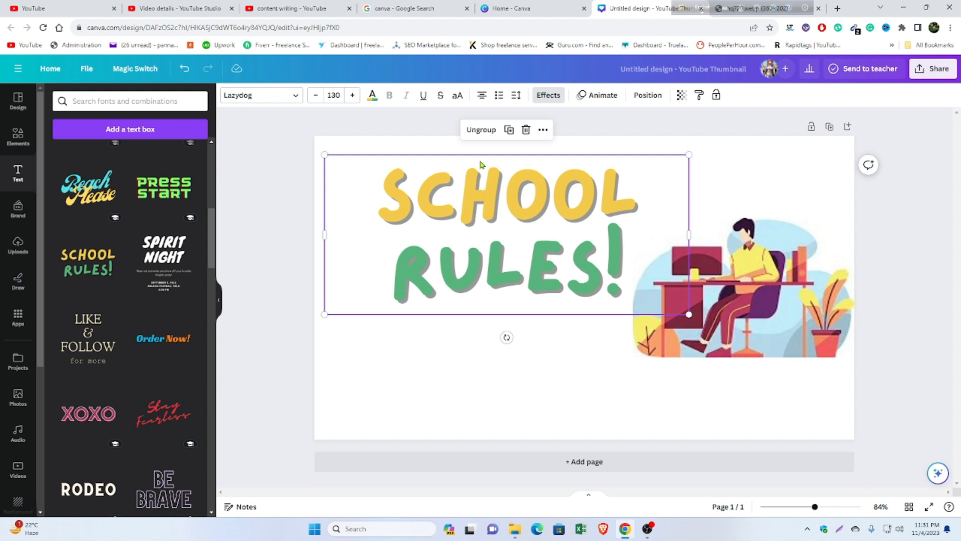
Ungroup the "School Rules!" text and separate its words, with SCHOOL near the page's top and RULES! near its bottom.
click(485, 130)
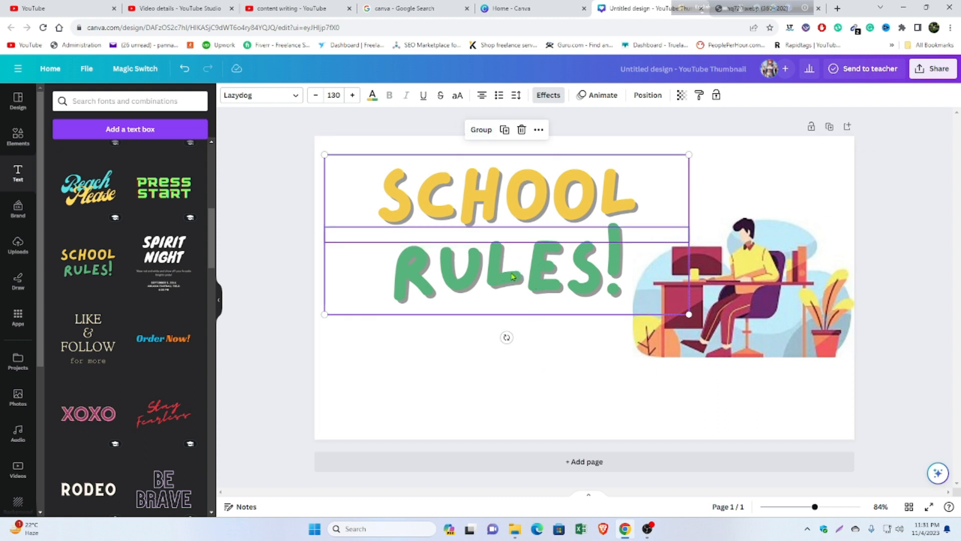
drag(501, 272, 504, 329)
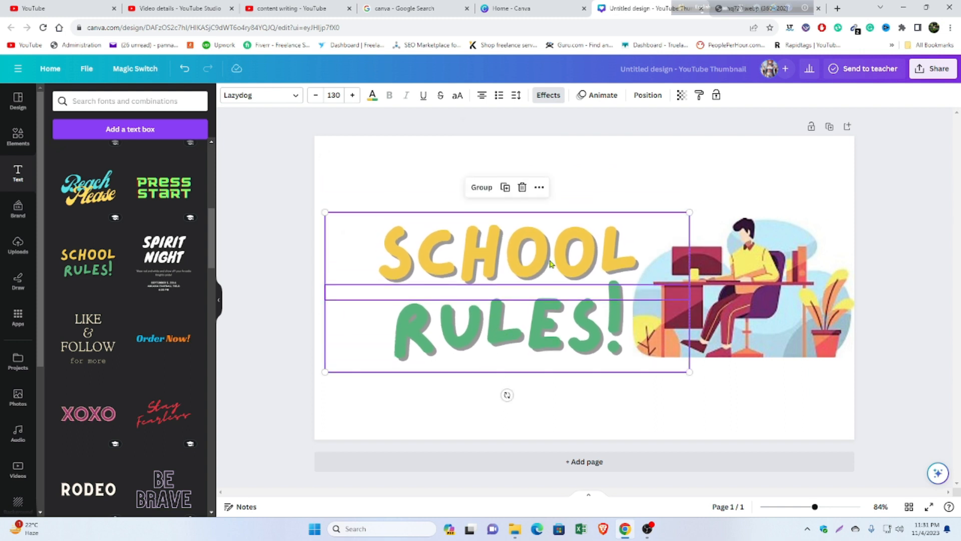
click(597, 169)
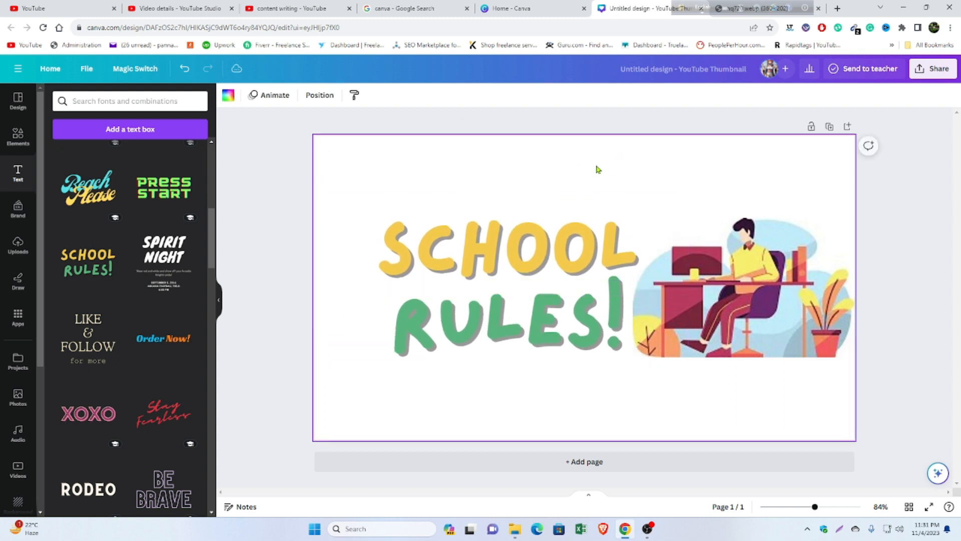
click(541, 331)
drag(540, 330, 539, 378)
drag(542, 250, 535, 208)
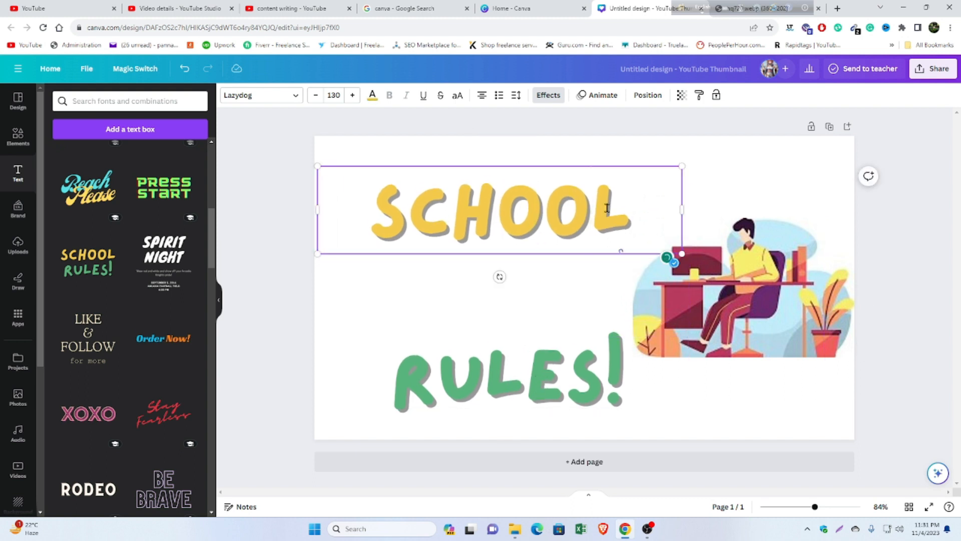
Dismiss the Grammarly billing notice and replace the yellow SCHOOL text with "CONTENT WRITING".
click(431, 224)
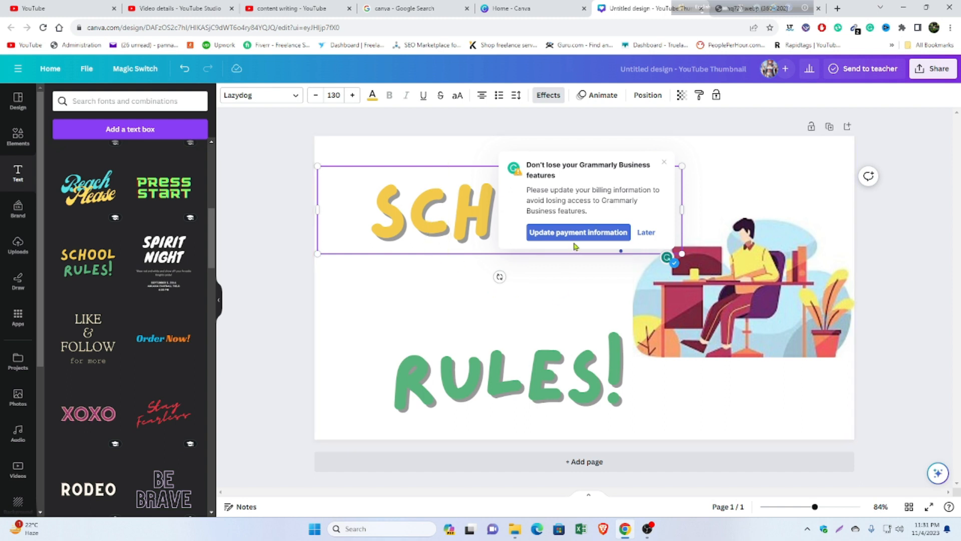
click(646, 232)
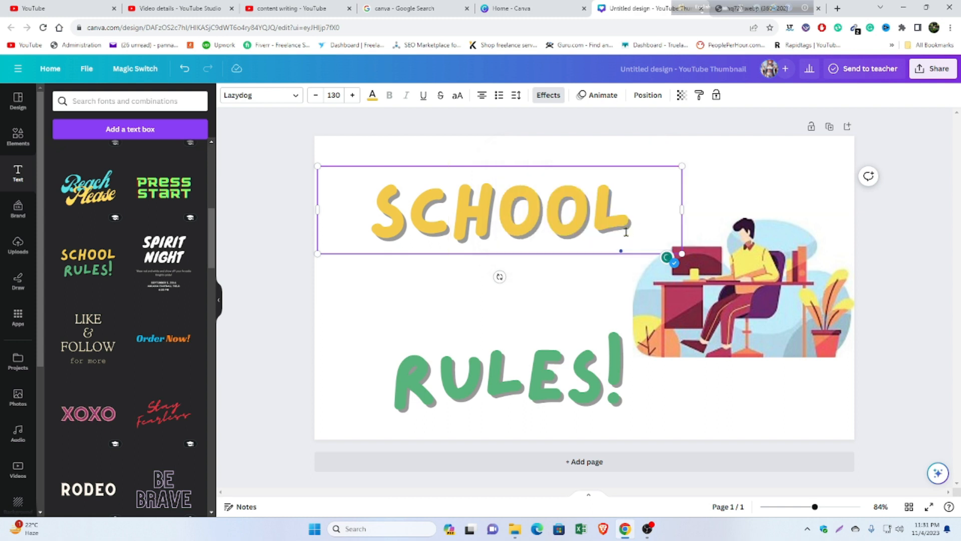
key(BackSpace)
key(BackSpace)
key(BackSpace)
key(BackSpace)
key(BackSpace)
key(BackSpace)
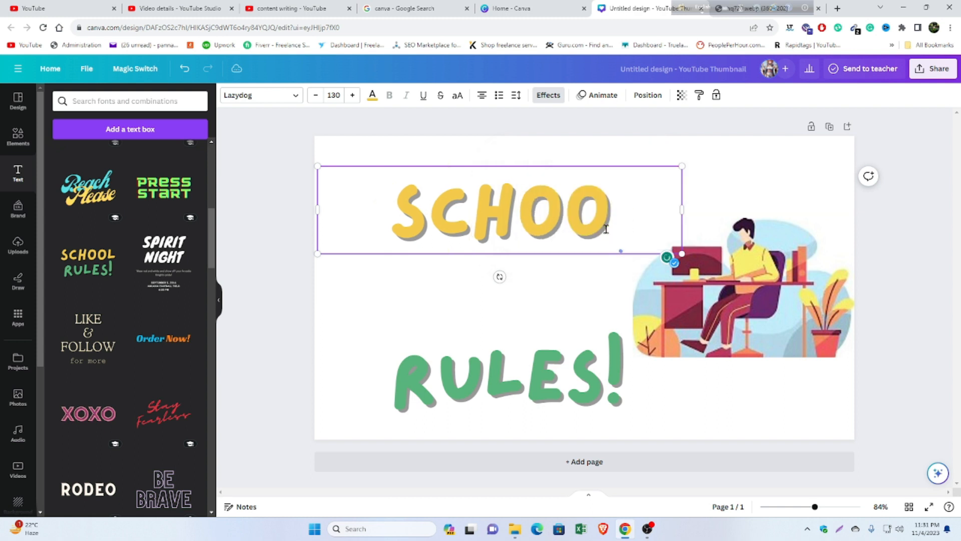
text(C)
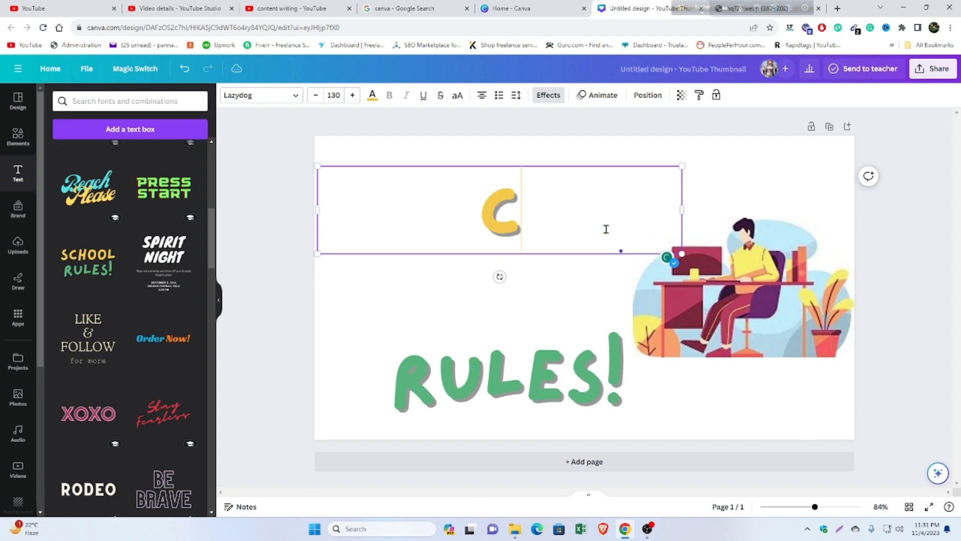
text(ONTEM)
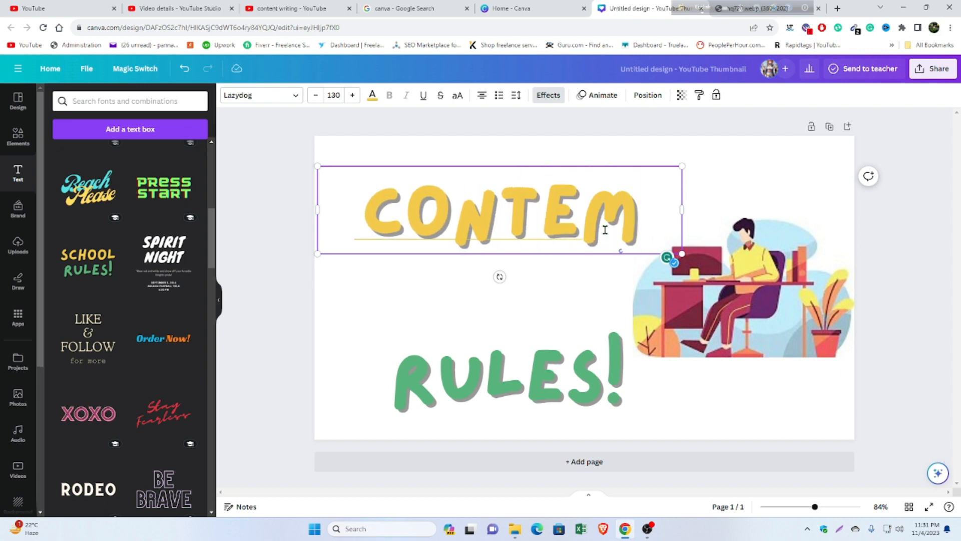
key(BackSpace)
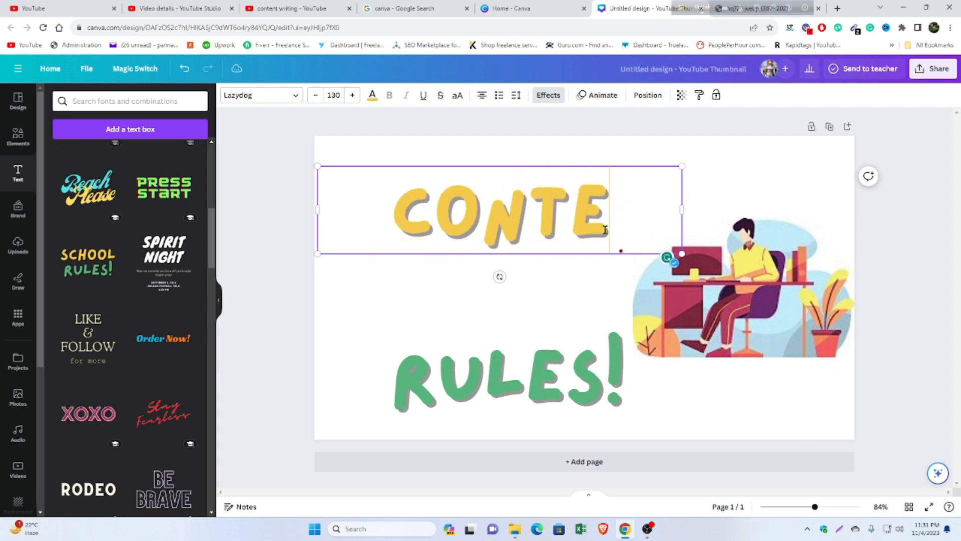
text(NT)
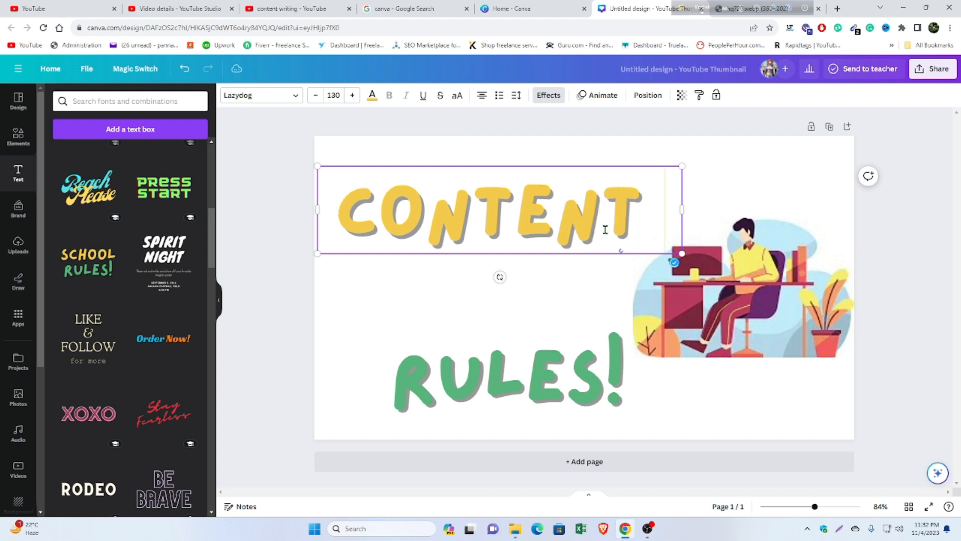
text( WR)
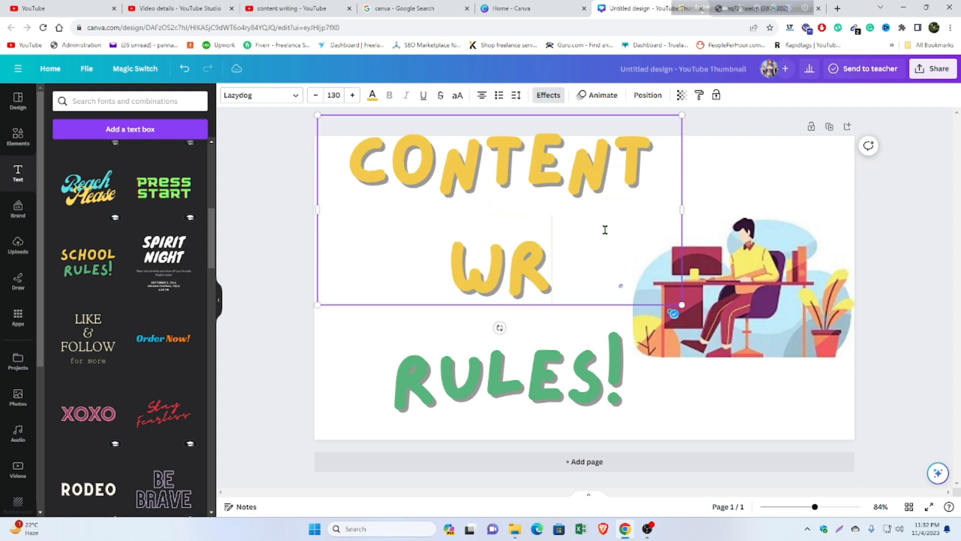
text(ITI)
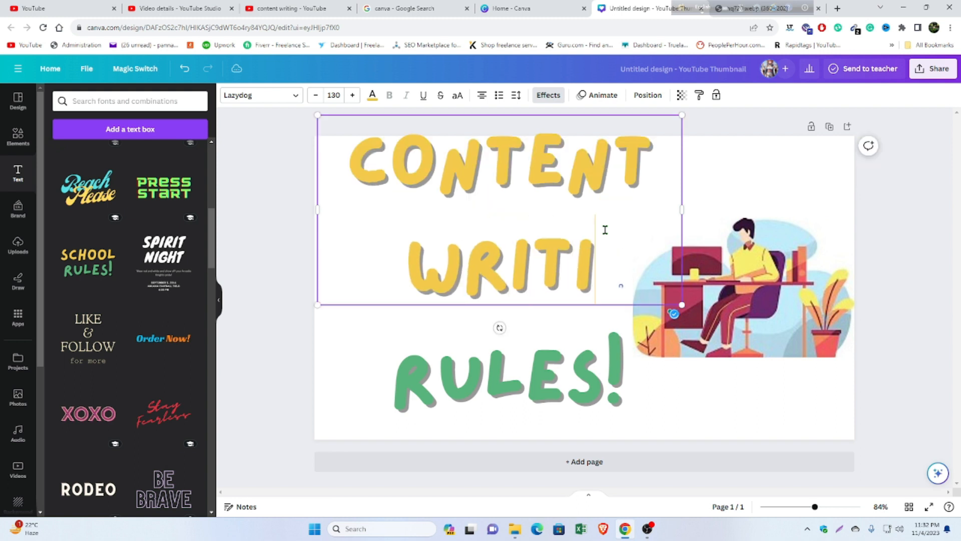
text(NG)
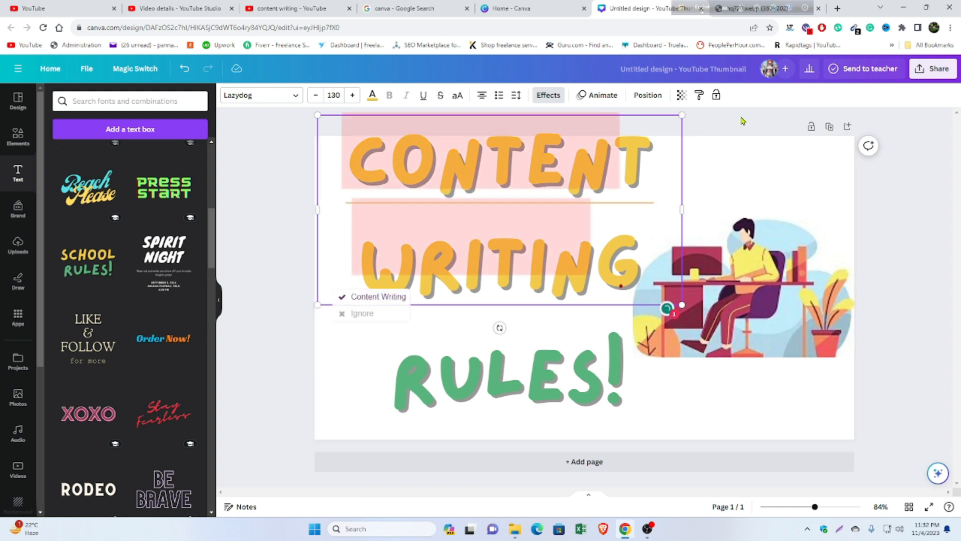
Scale the CONTENT WRITING text down to a font size of about 80.6, keeping its lower-left corner in place.
click(745, 132)
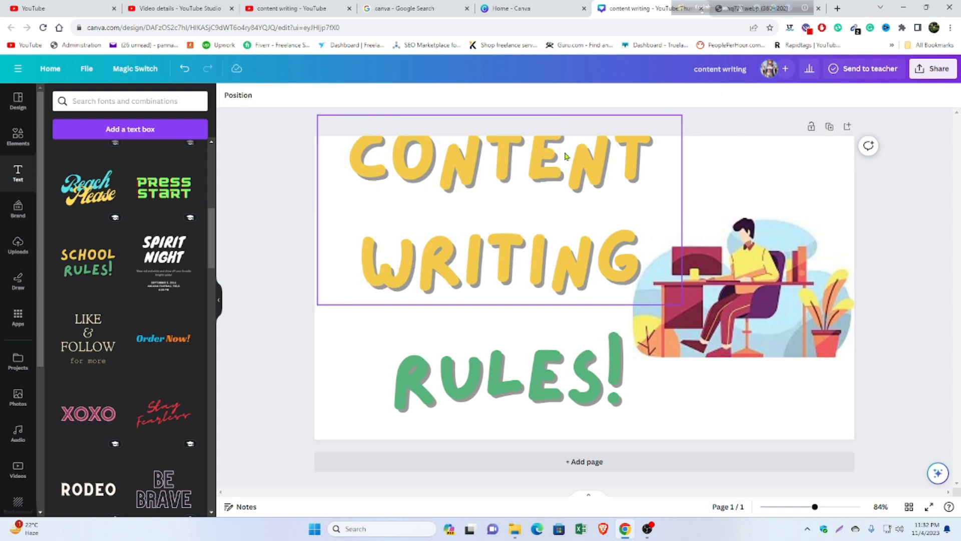
click(659, 149)
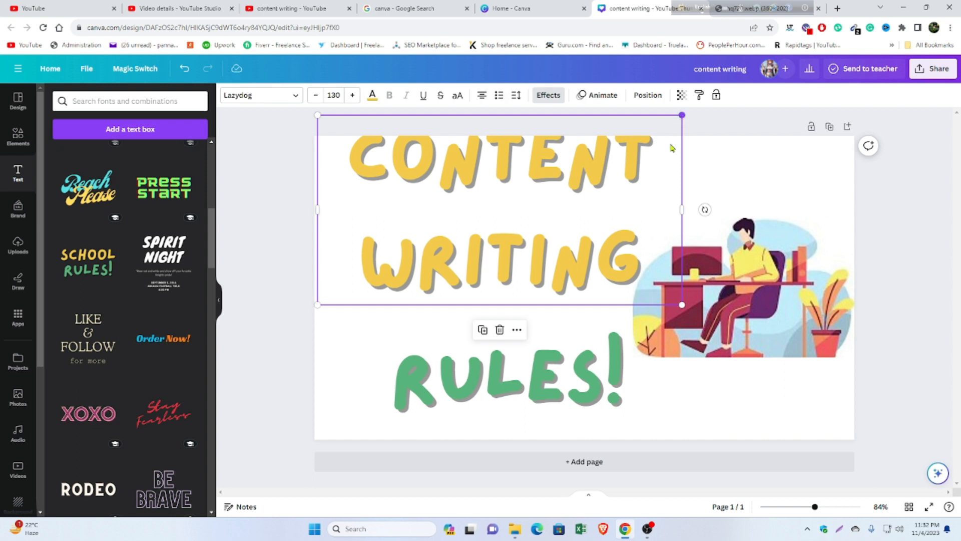
drag(681, 116, 548, 235)
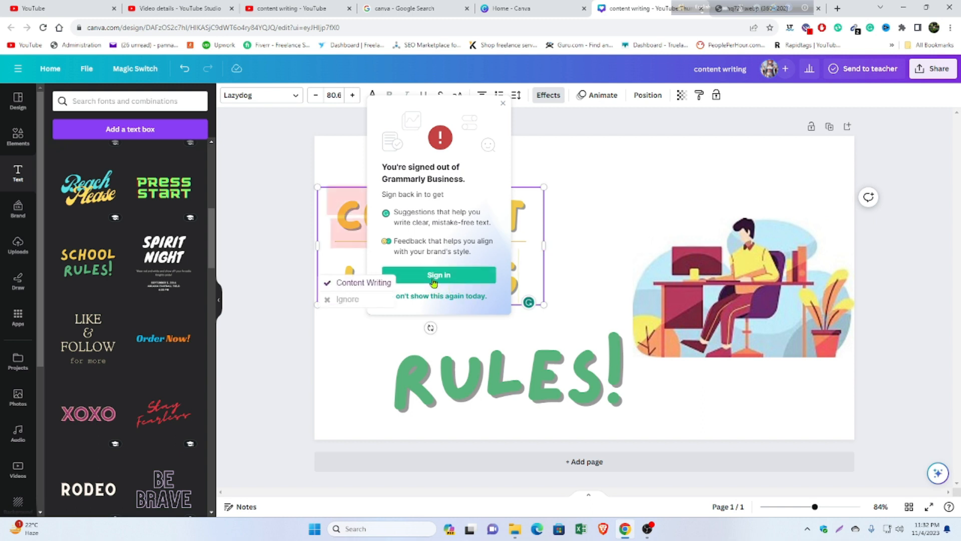
click(281, 120)
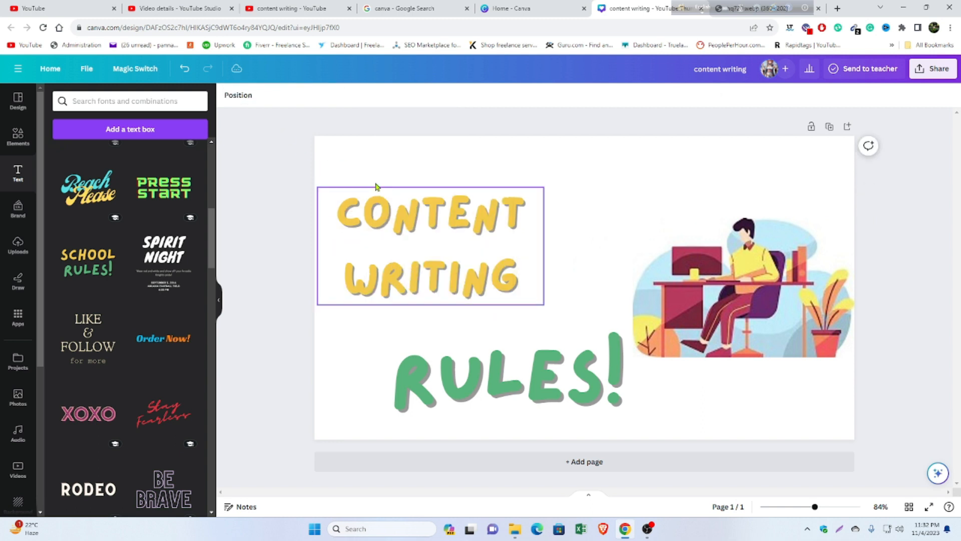
Move the CONTENT WRITING text slightly right and up on the page and dismiss the Grammarly sign-in notice for today.
drag(473, 245, 517, 249)
click(480, 181)
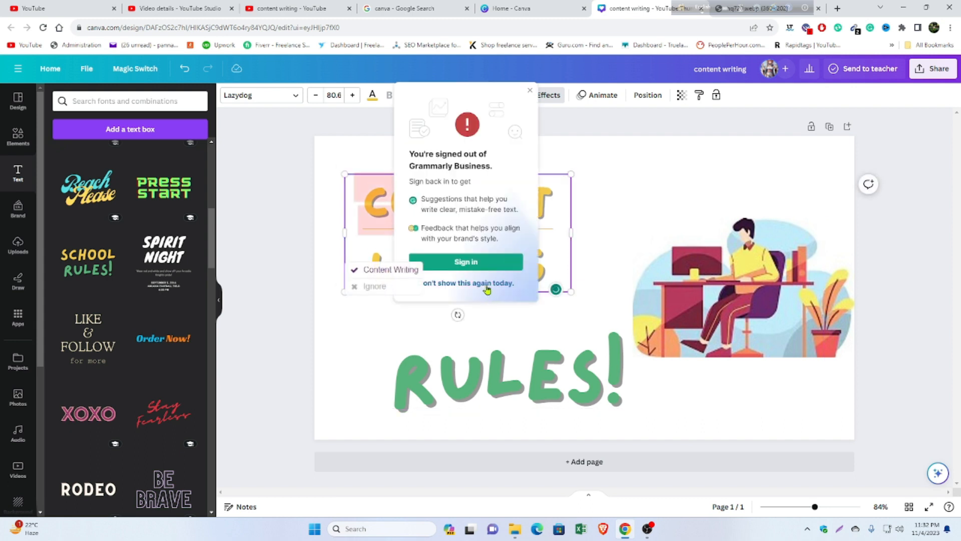
click(486, 284)
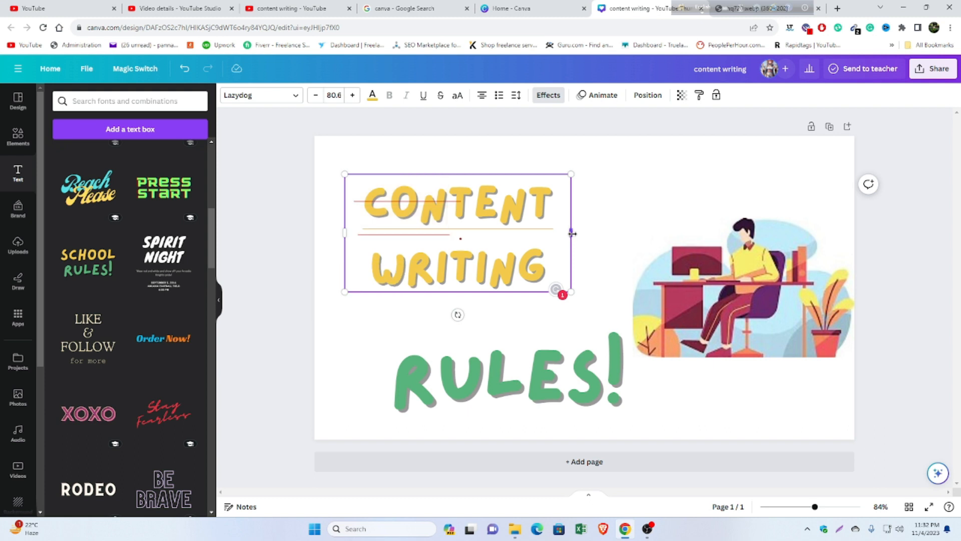